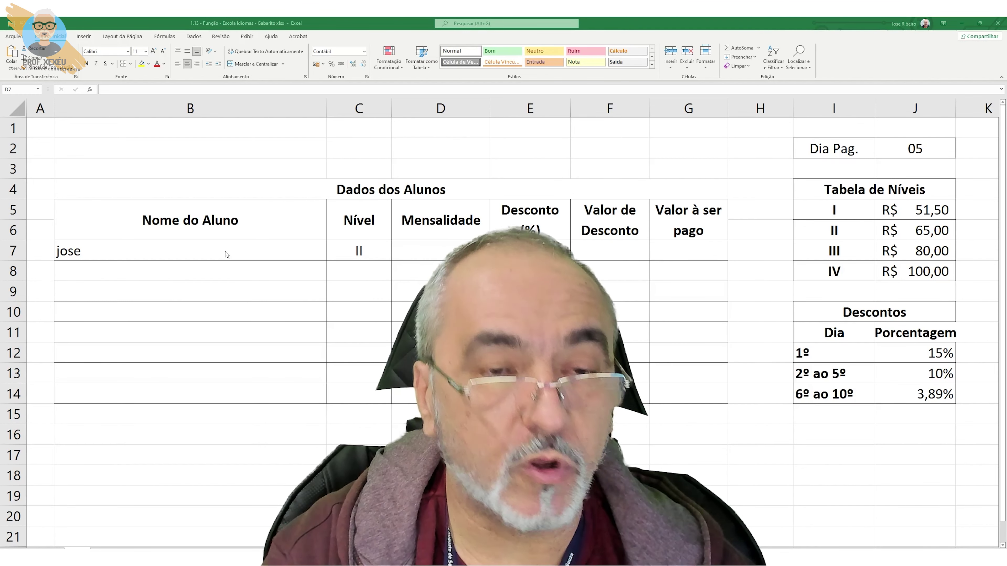
{"action": "left_click", "coordinate": [225, 251]}
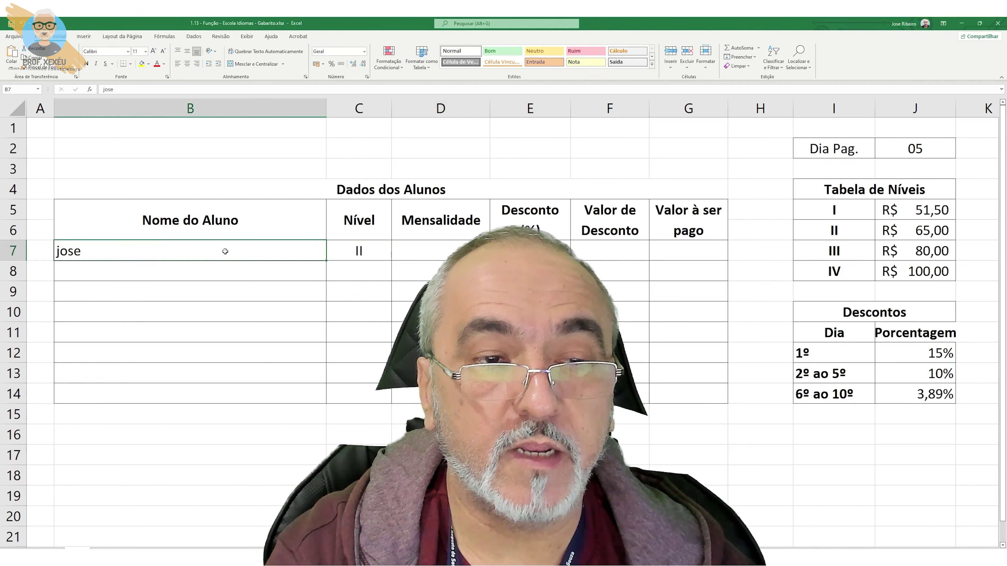
{"action": "left_click", "coordinate": [338, 251]}
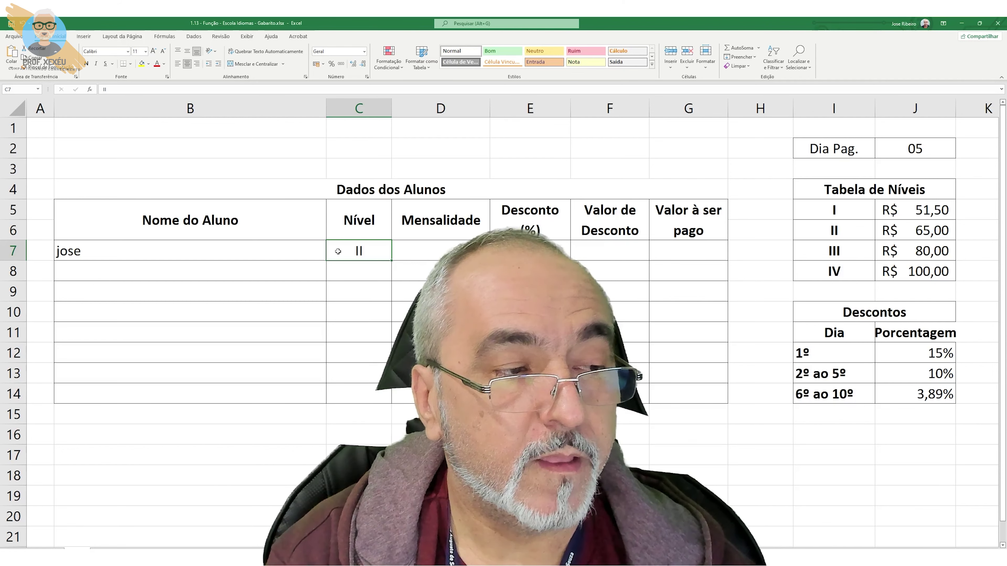
{"action": "left_click", "coordinate": [420, 247]}
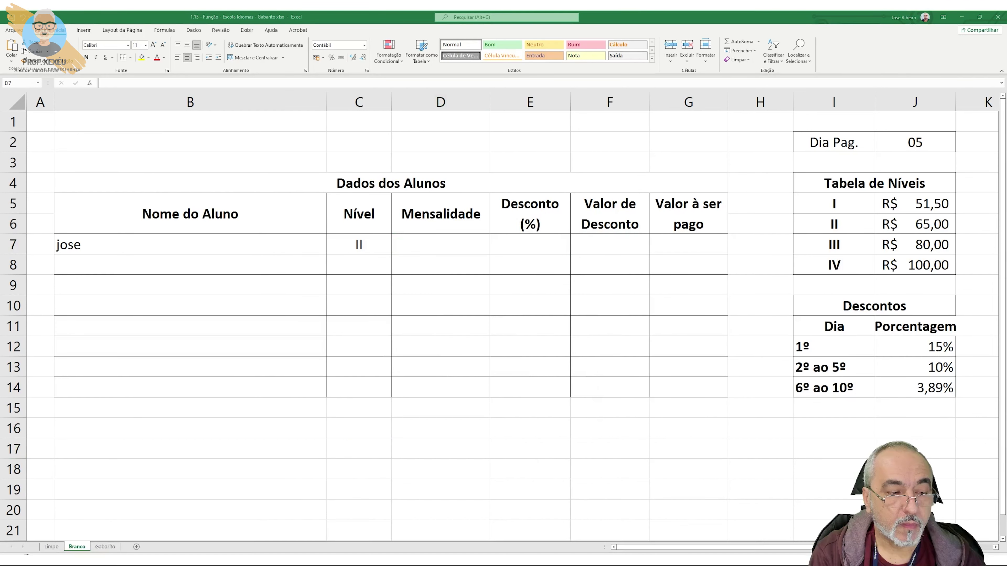
Start an SE formula in Mensalidade cell D7 that tests C7=I5 and returns J5 when true
{"action": "left_click", "coordinate": [434, 245]}
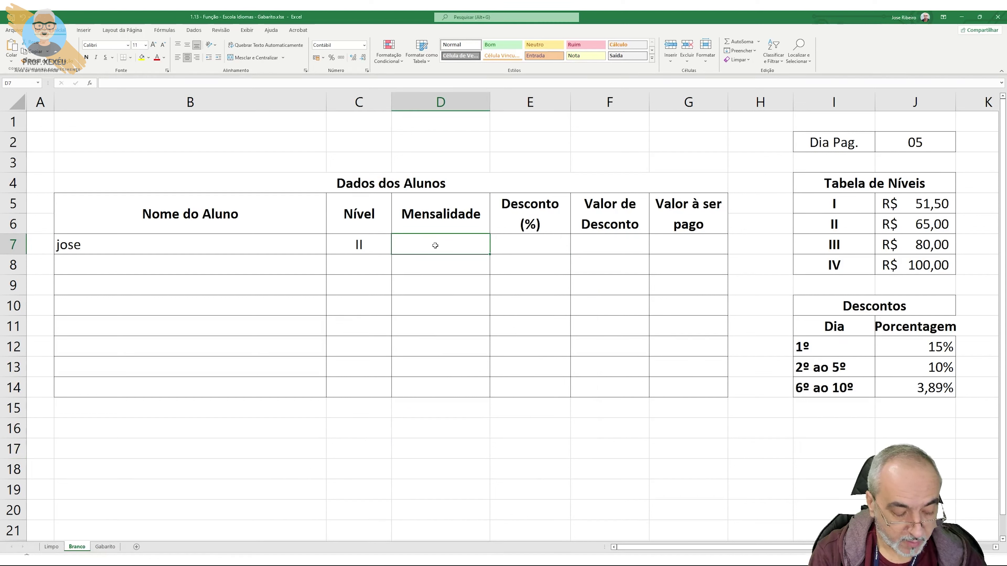
{"action": "type", "text": "="}
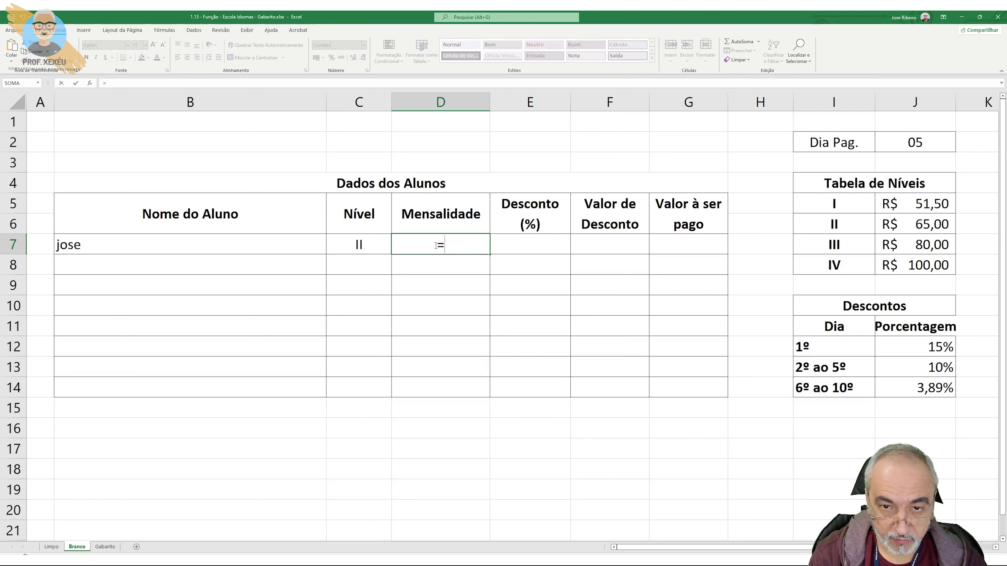
{"action": "type", "text": "se("}
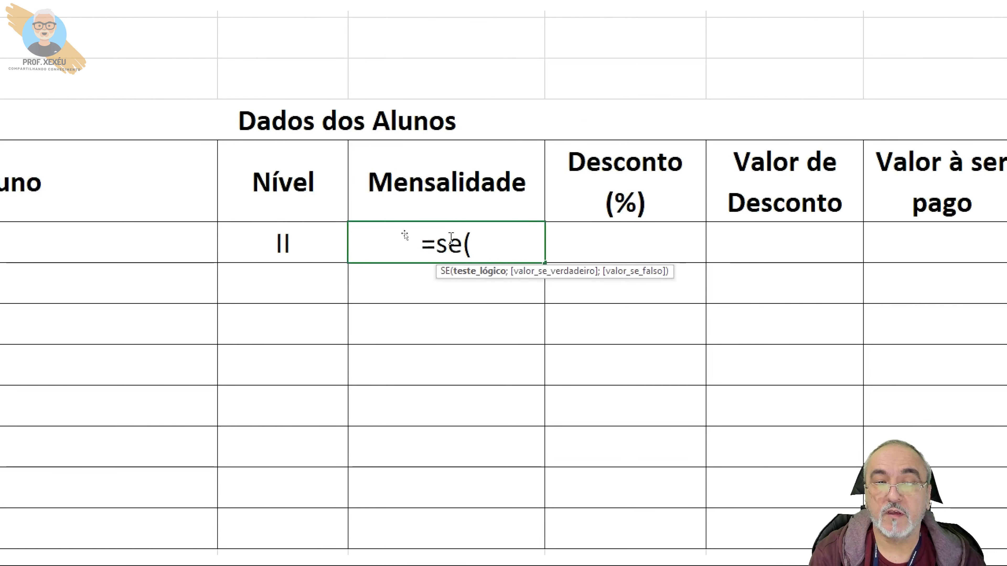
{"action": "left_click", "coordinate": [286, 242]}
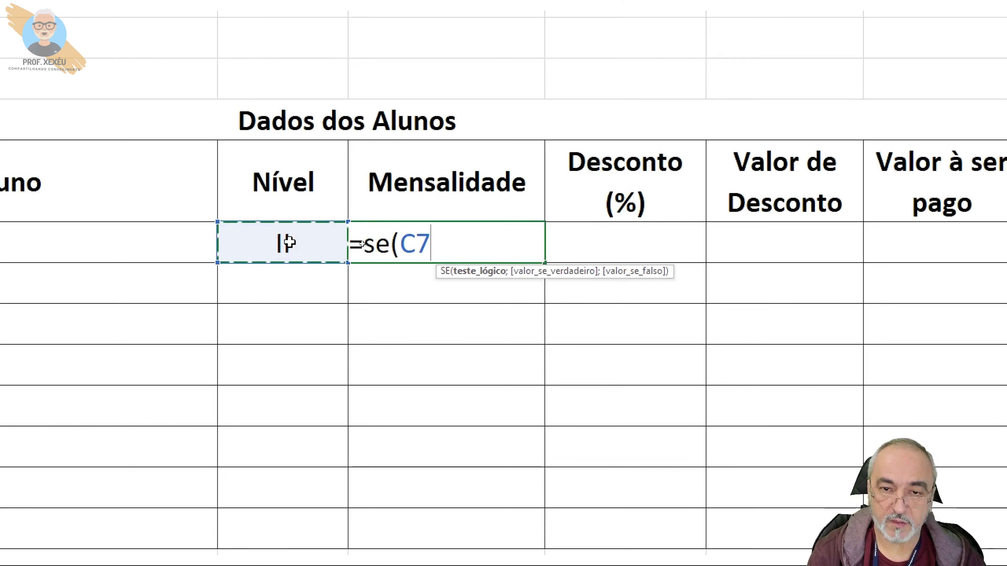
{"action": "key", "text": "BackSpace"}
{"action": "type", "text": "="}
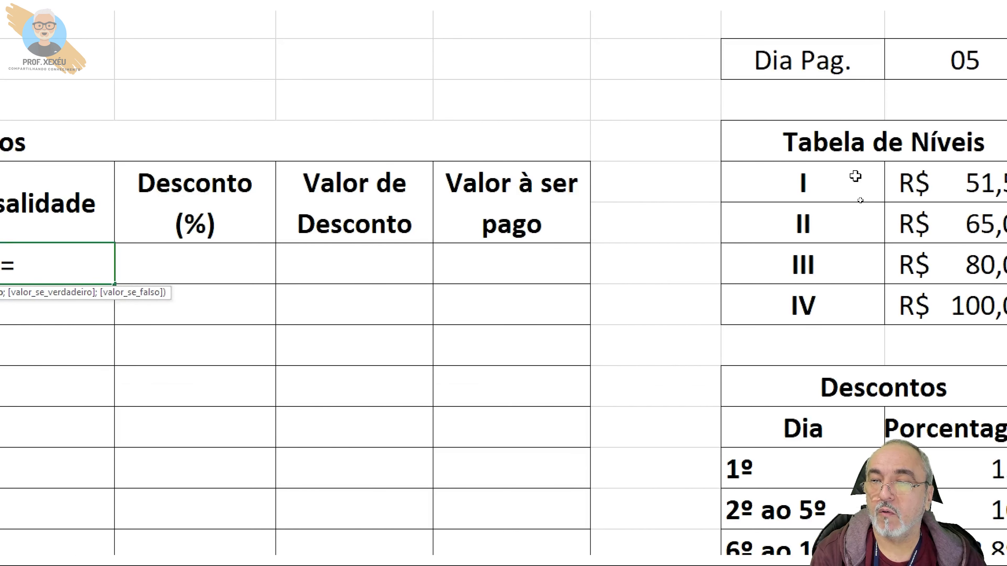
{"action": "left_click", "coordinate": [854, 177]}
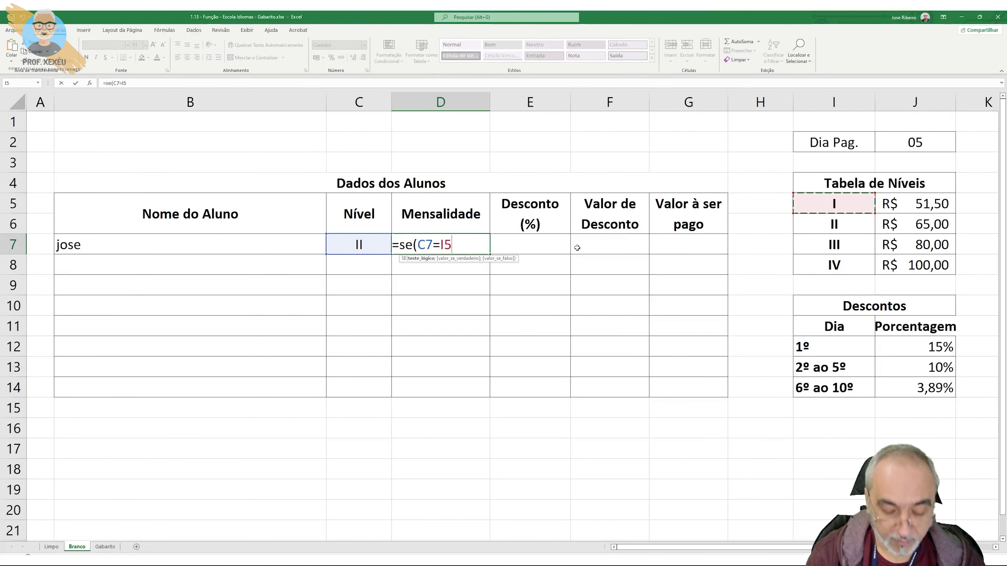
{"action": "type", "text": ";"}
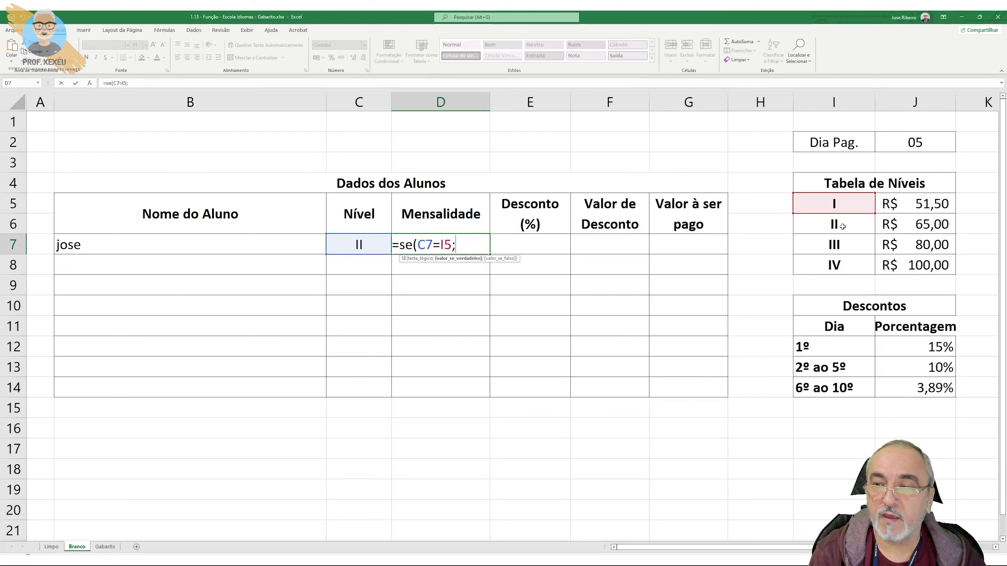
{"action": "left_click", "coordinate": [907, 205]}
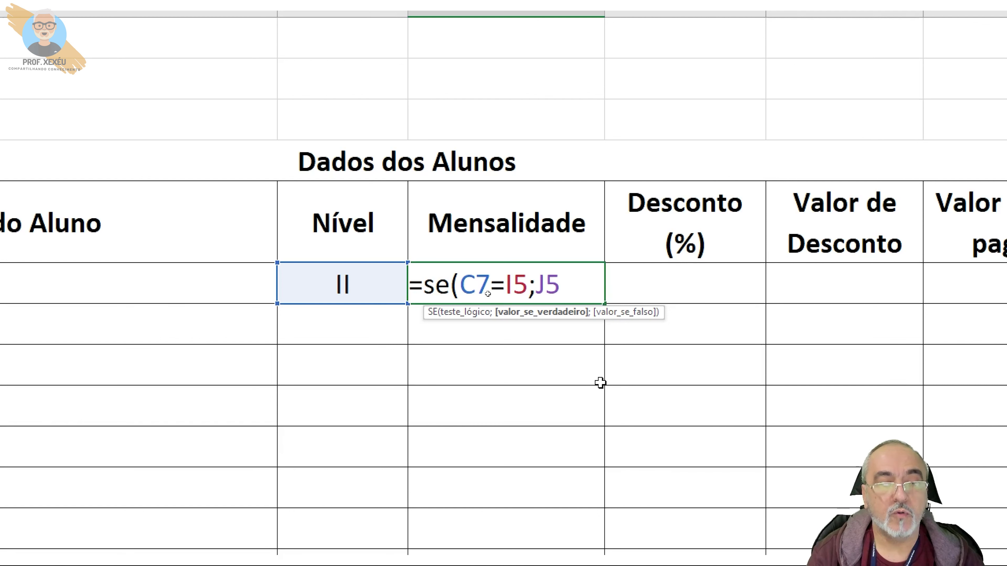
Nest a second SE as the false value in D7, testing C7=I6 and returning J6 when true
{"action": "type", "text": ";"}
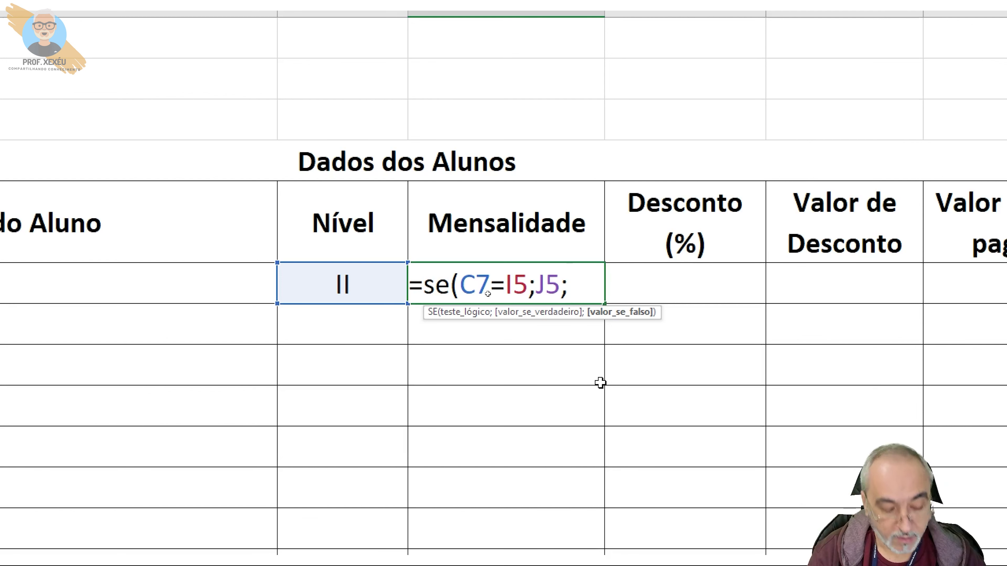
{"action": "type", "text": "se("}
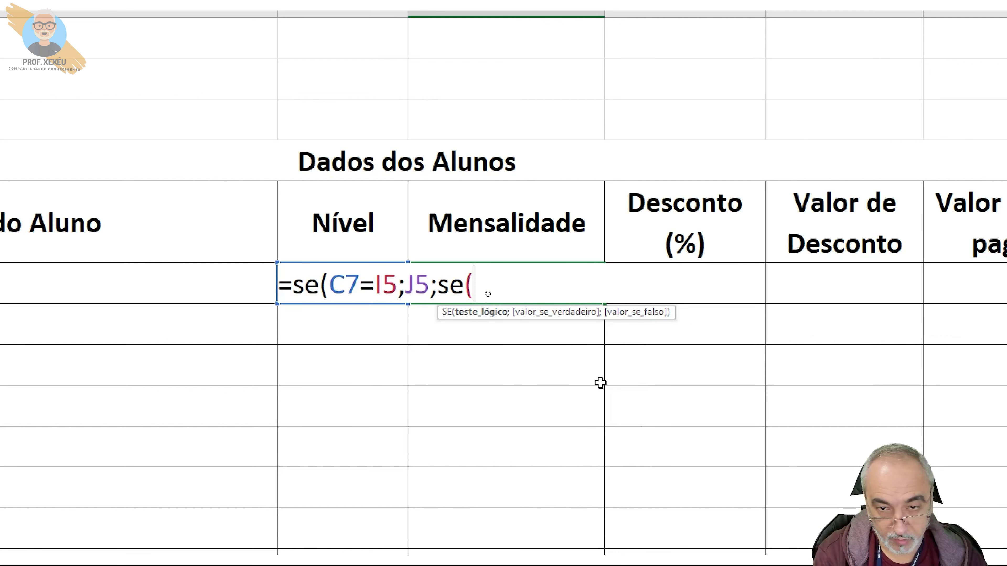
{"action": "type", "text": "c7"}
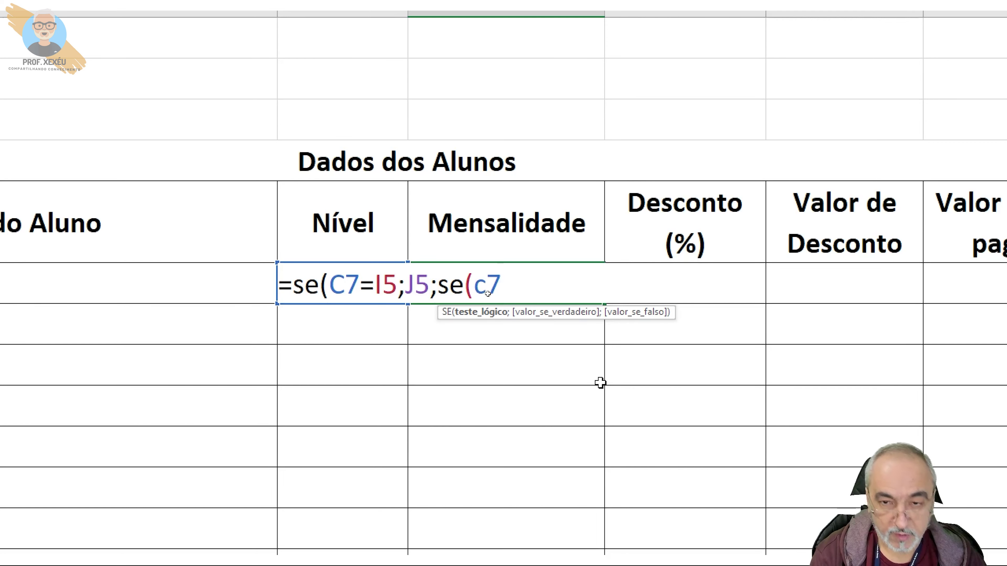
{"action": "type", "text": "="}
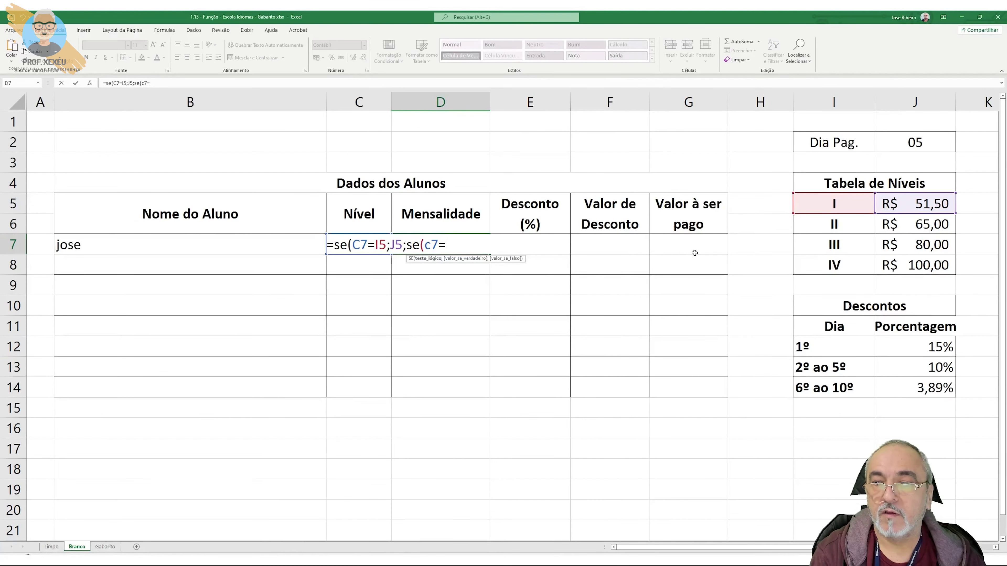
{"action": "left_click", "coordinate": [815, 229]}
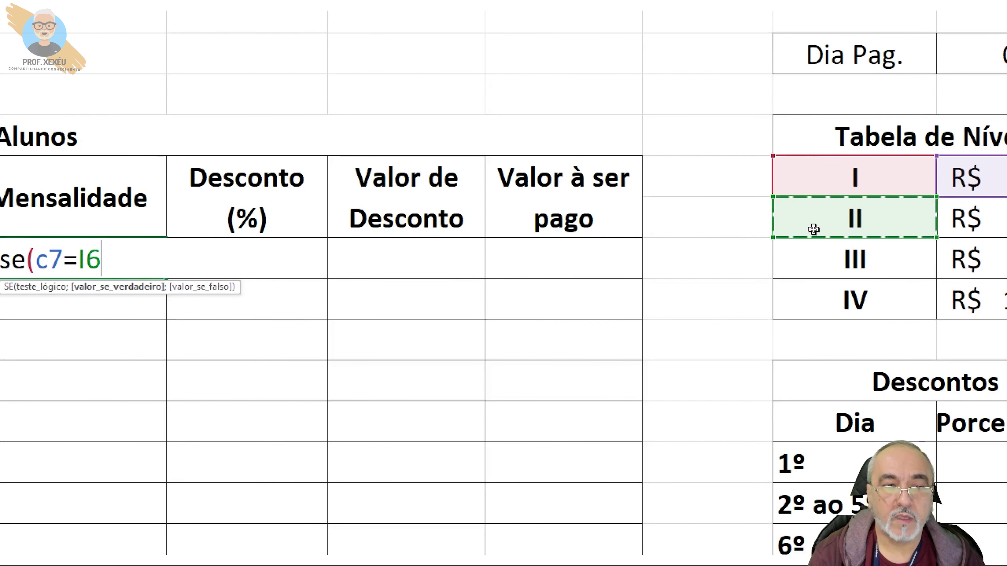
{"action": "type", "text": ";"}
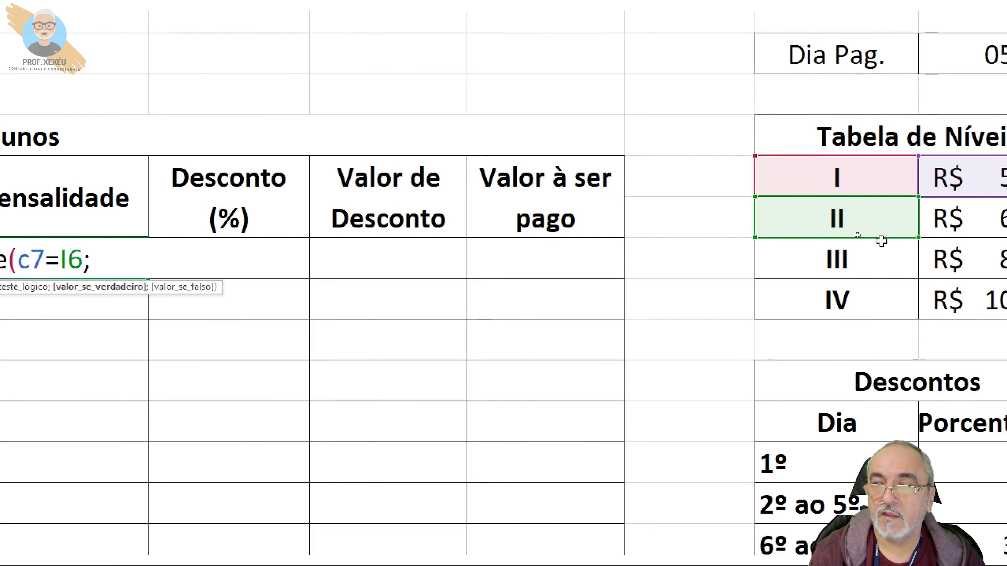
{"action": "left_click", "coordinate": [960, 216]}
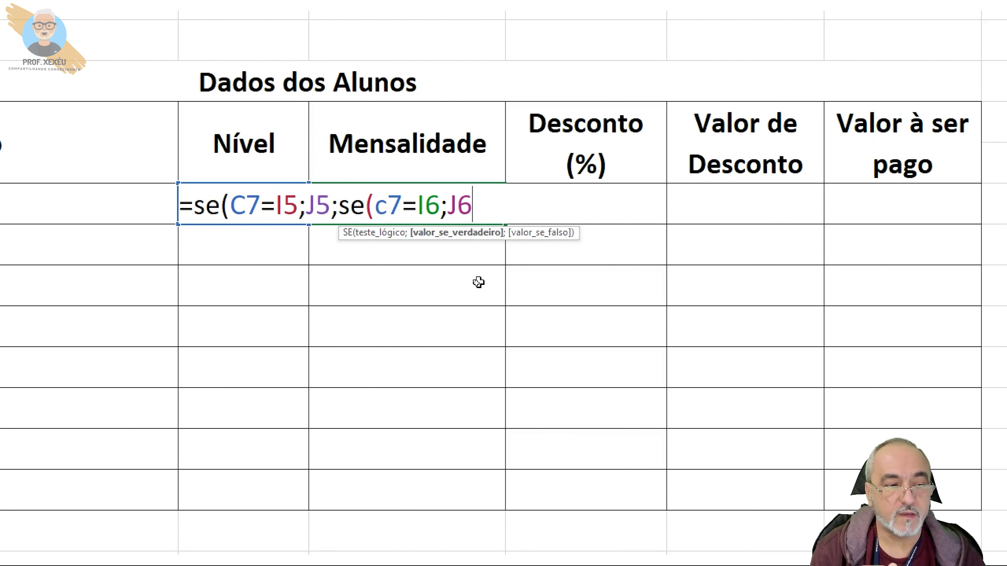
Nest a third SE as the next false value in D7, testing C7=I7 and returning J7 when true
{"action": "type", "text": ";"}
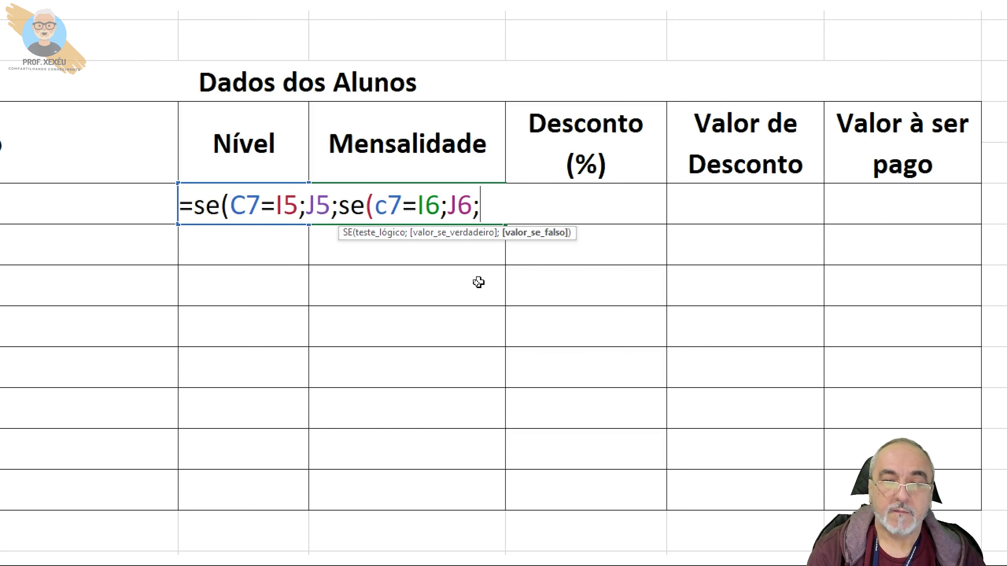
{"action": "type", "text": "se("}
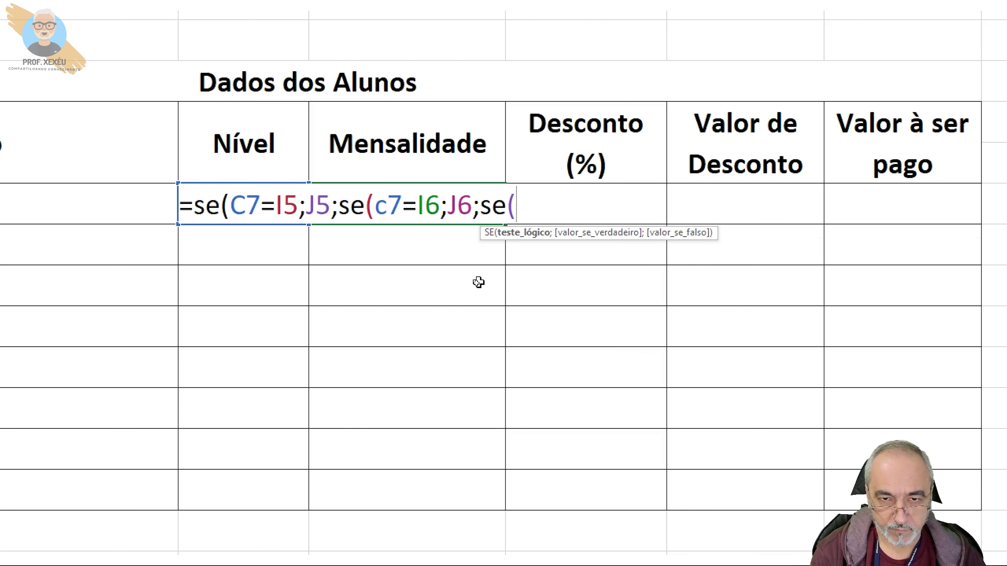
{"action": "type", "text": "c7="}
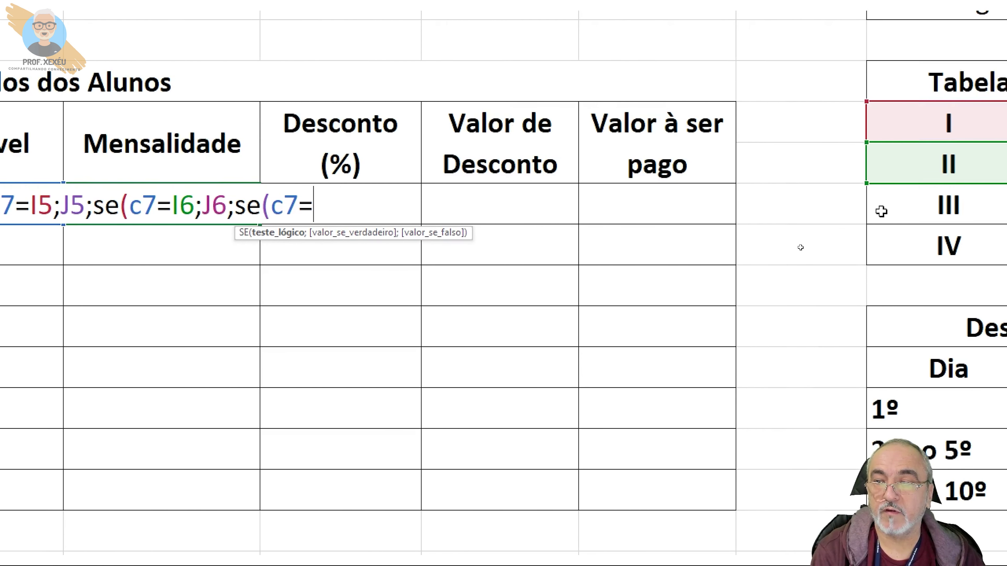
{"action": "left_click", "coordinate": [895, 210]}
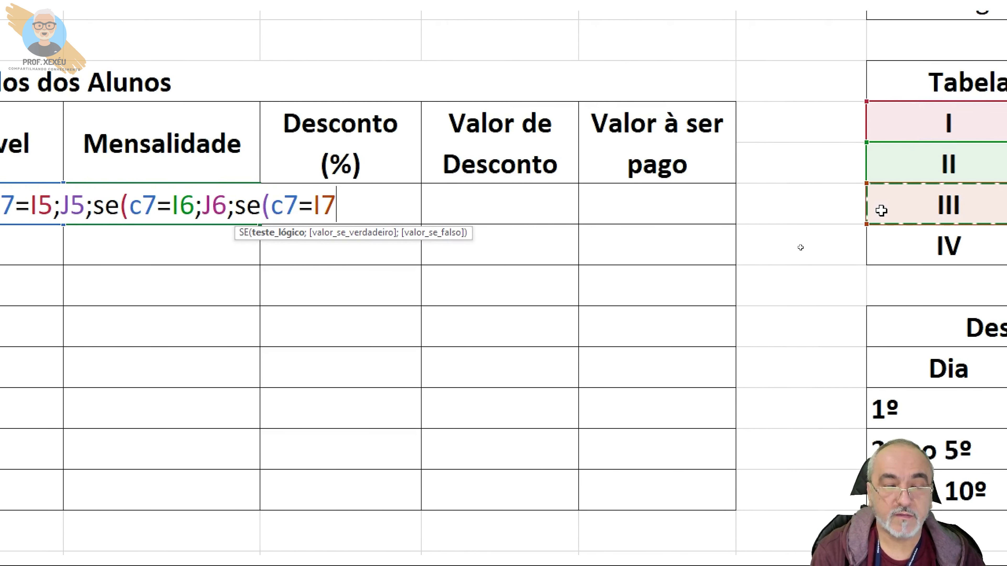
{"action": "type", "text": ";"}
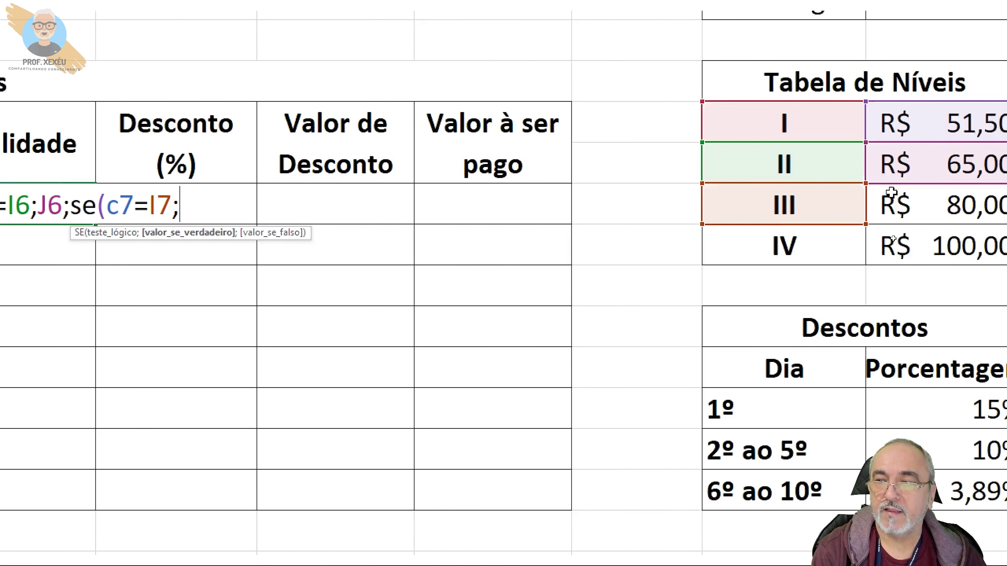
{"action": "left_click", "coordinate": [835, 202]}
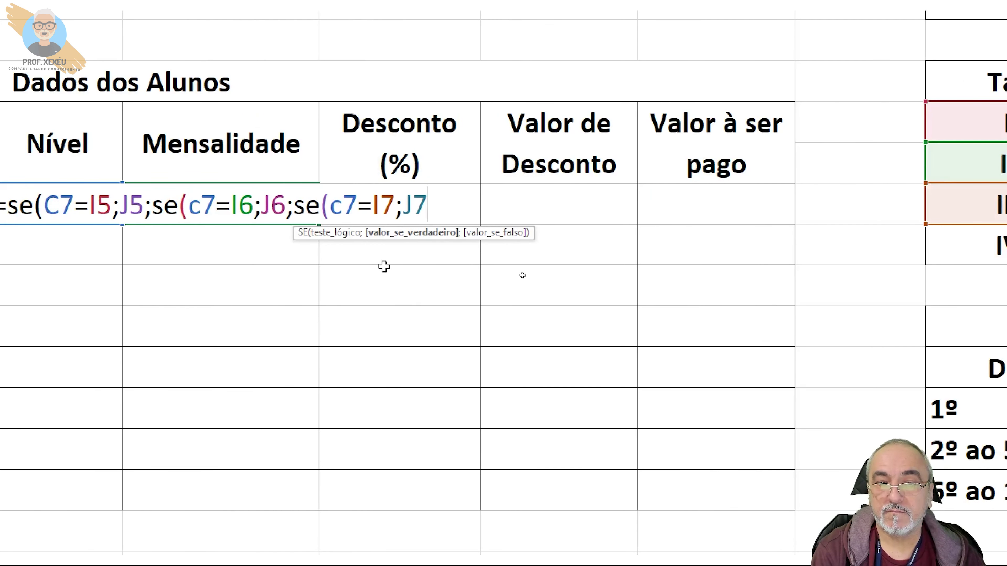
Use J8 as the final false value, close all three nested SE functions and enter the D7 formula
{"action": "type", "text": ";J6;se(c7=I7;J7;"}
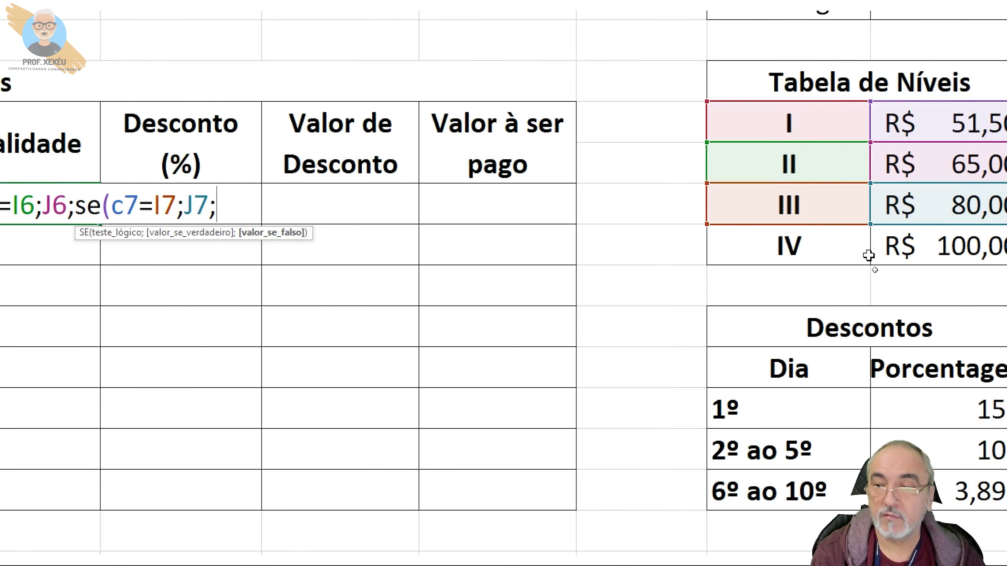
{"action": "left_click", "coordinate": [913, 250]}
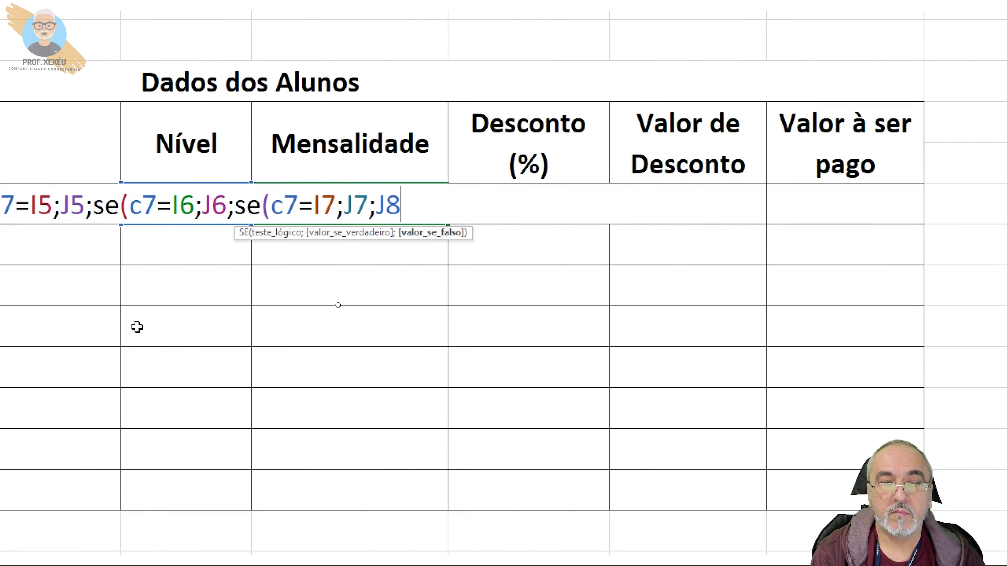
{"action": "type", "text": ")"}
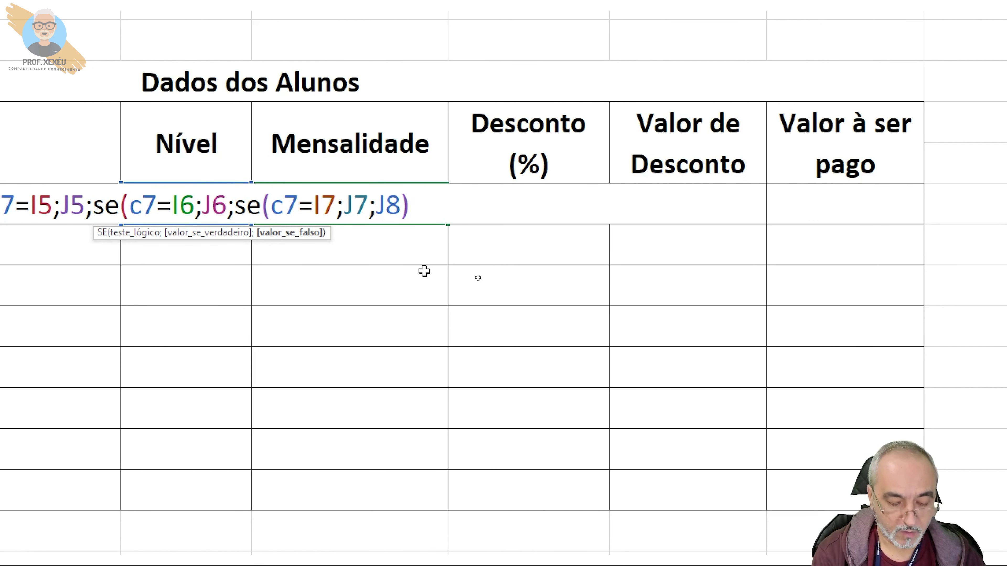
{"action": "type", "text": ")"}
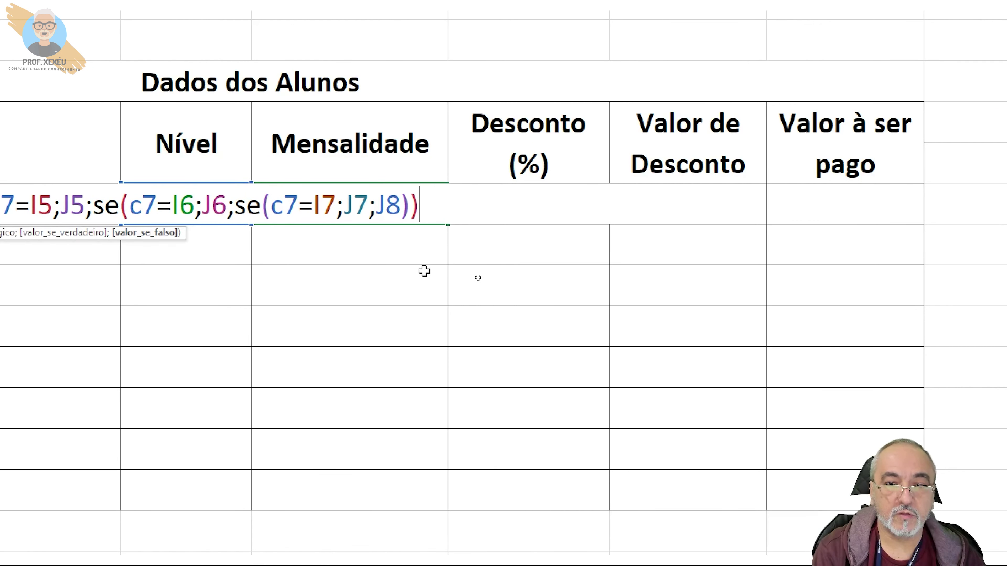
{"action": "type", "text": ")"}
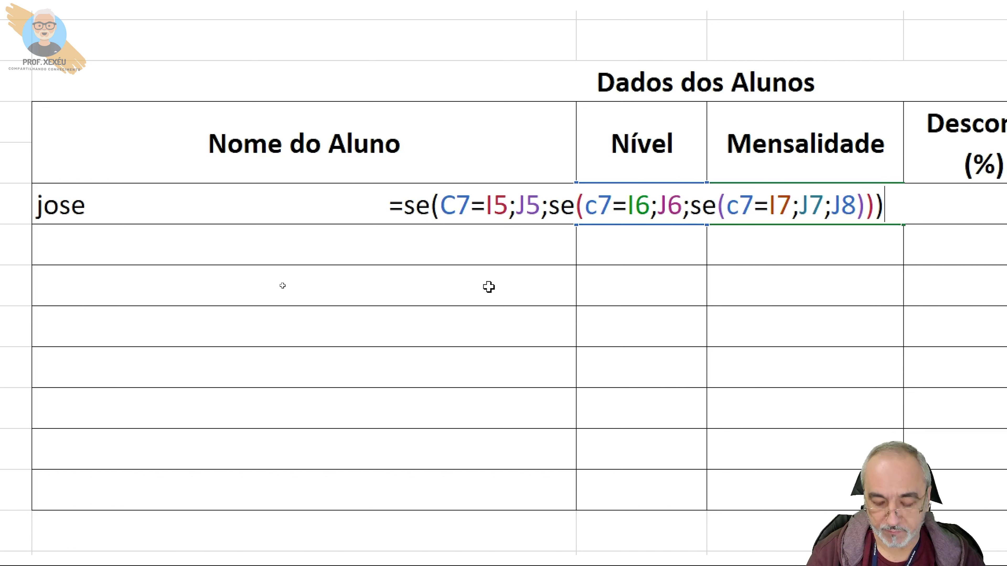
{"action": "key", "text": "Return"}
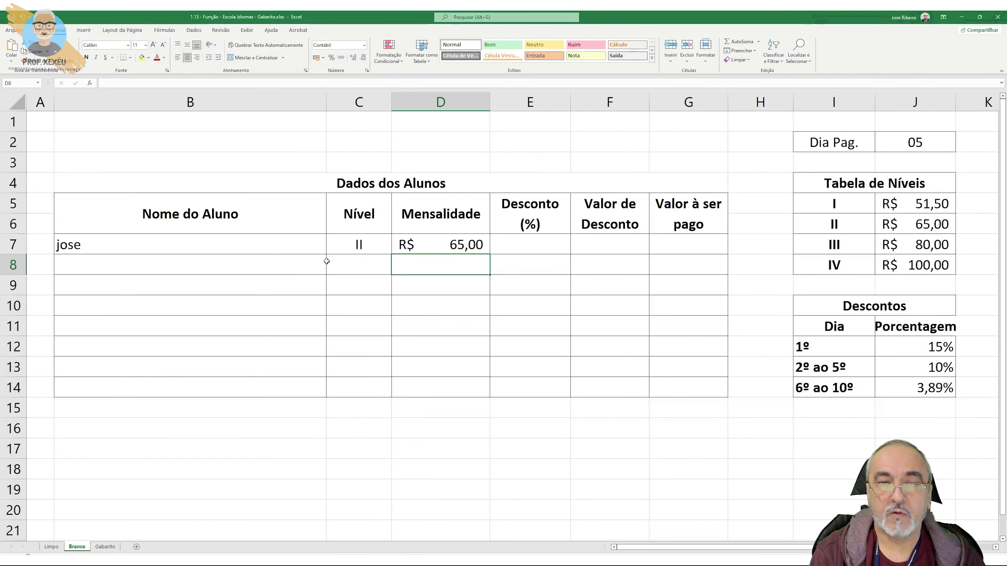
Test the Mensalidade formula by setting the Nível in C7 first to I and then to IV
{"action": "left_click", "coordinate": [366, 249]}
{"action": "type", "text": "I"}
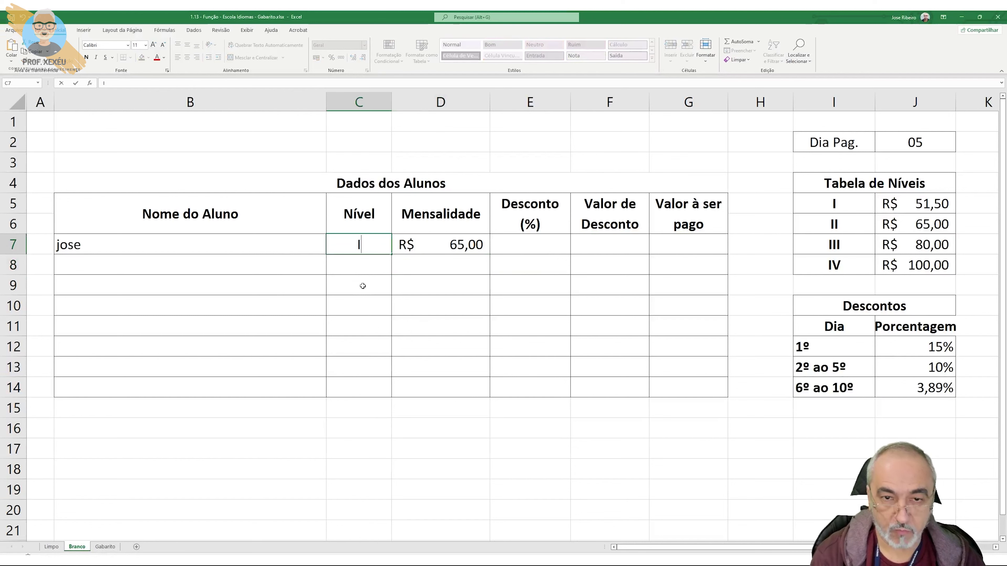
{"action": "key", "text": "Return"}
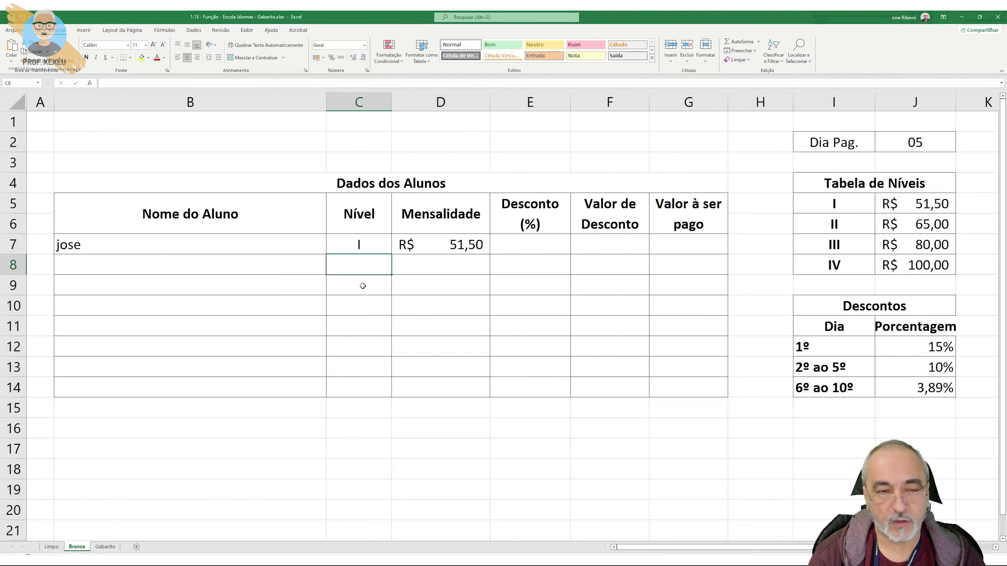
{"action": "key", "text": "Up"}
{"action": "key", "text": "F2"}
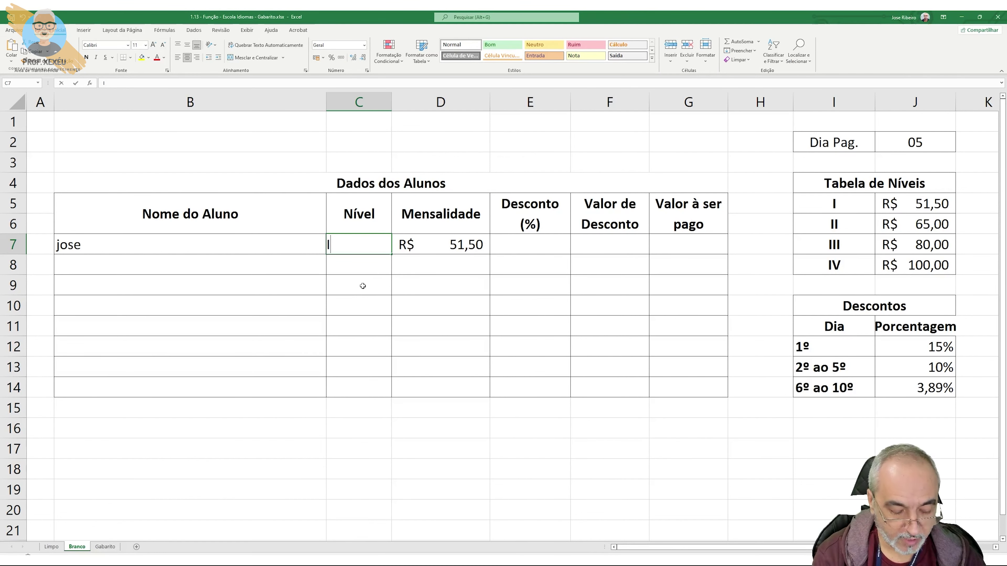
{"action": "type", "text": "V"}
{"action": "key", "text": "Return"}
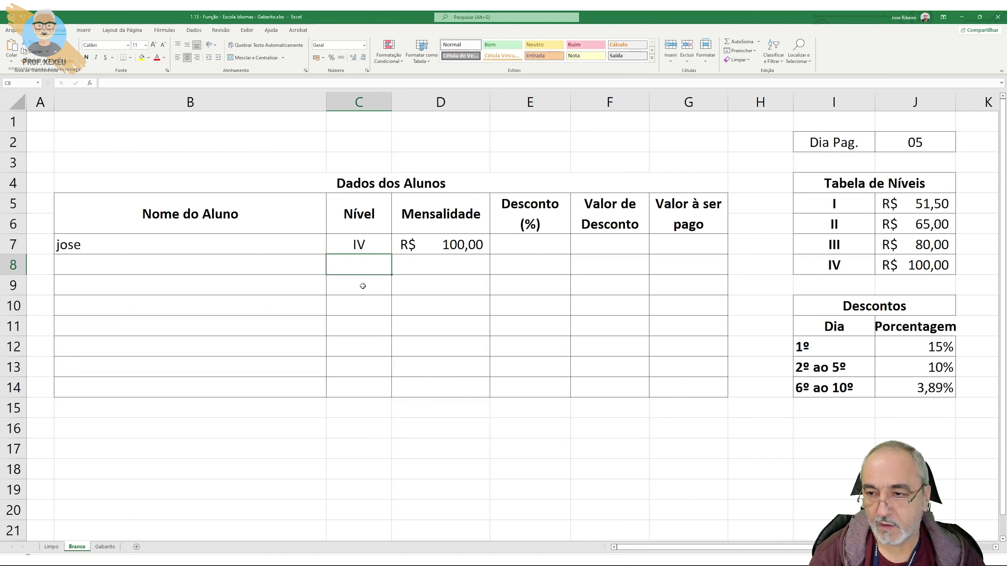
{"action": "type", "text": "II"}
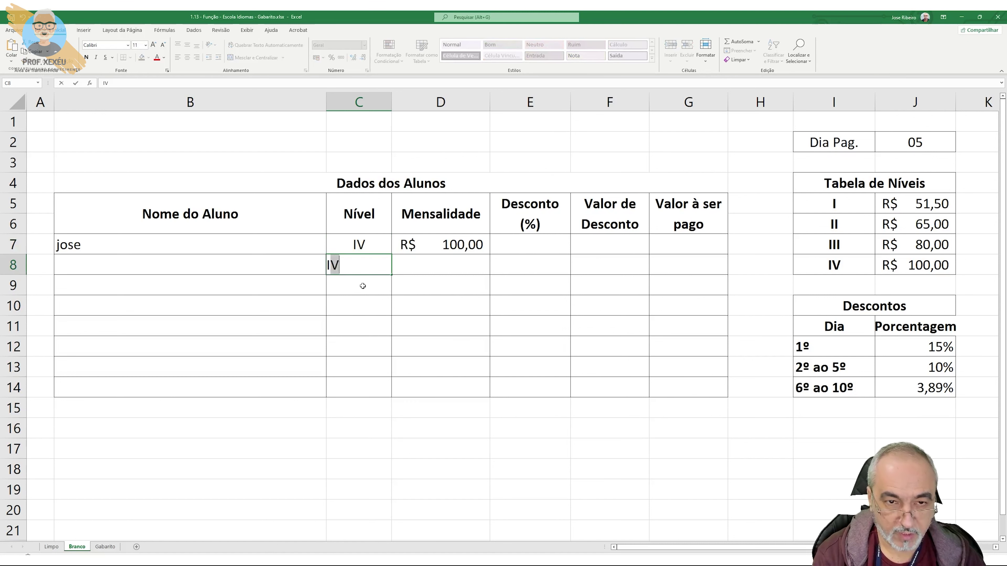
{"action": "key", "text": "BackSpace"}
{"action": "key", "text": "BackSpace"}
{"action": "key", "text": "Escape"}
Set the Nível in C7 to III to test the third branch of the Mensalidade formula
{"action": "key", "text": "Up"}
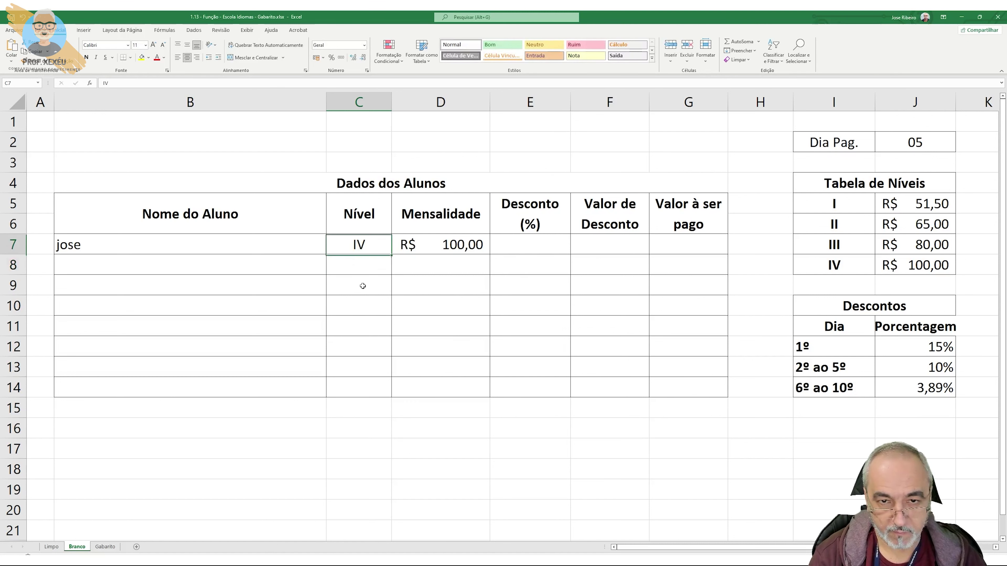
{"action": "key", "text": "F2"}
{"action": "key", "text": "BackSpace"}
{"action": "type", "text": "II"}
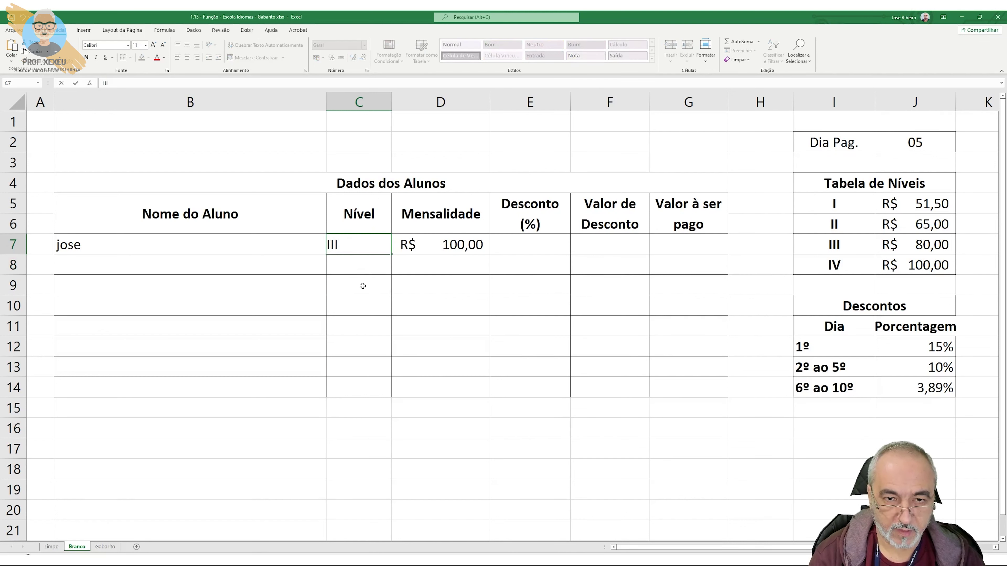
{"action": "key", "text": "Return"}
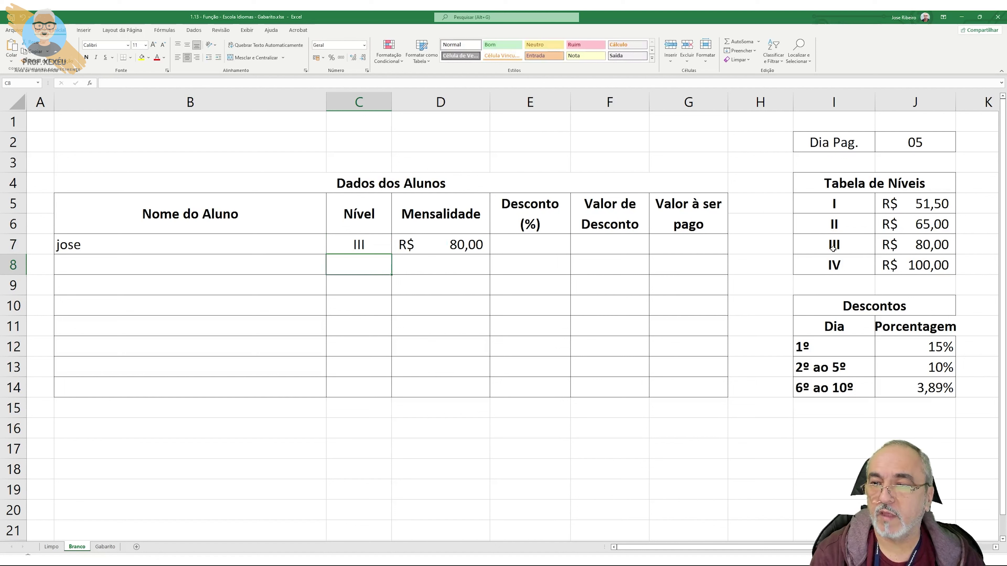
Change the level III price in J7 of the Tabela de Níveis to 90
{"action": "left_click", "coordinate": [890, 248]}
{"action": "key", "text": "Delete"}
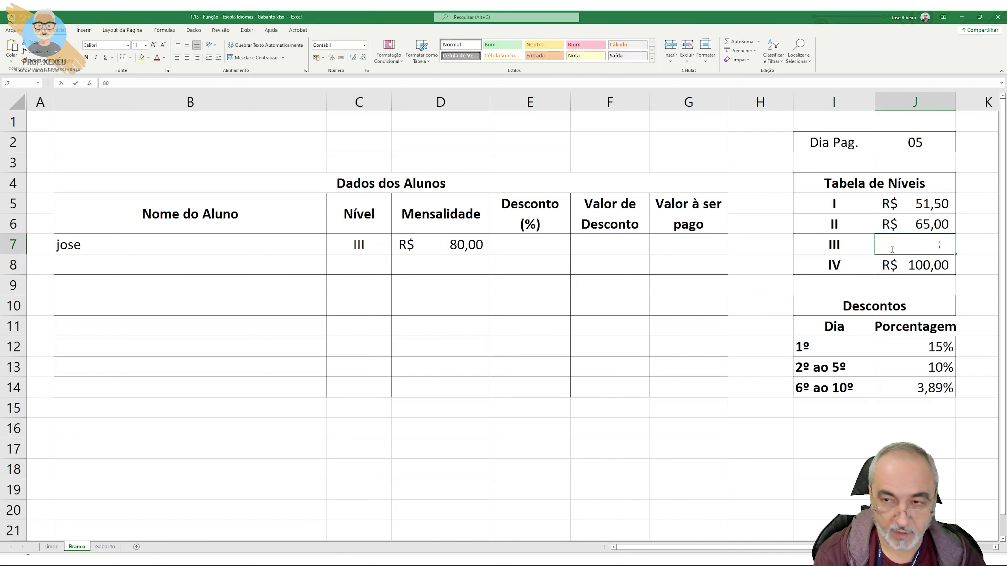
{"action": "type", "text": "90"}
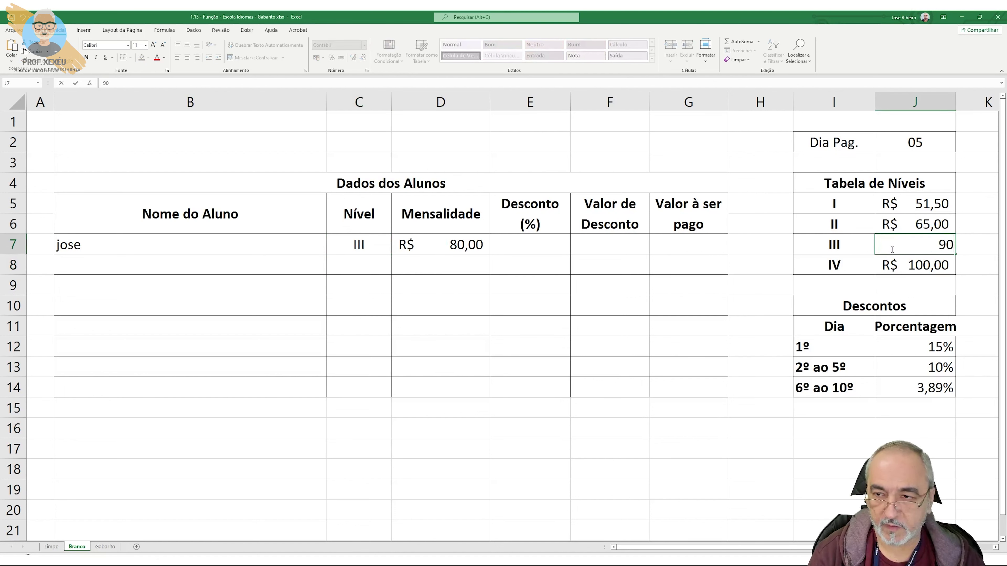
{"action": "key", "text": "Return"}
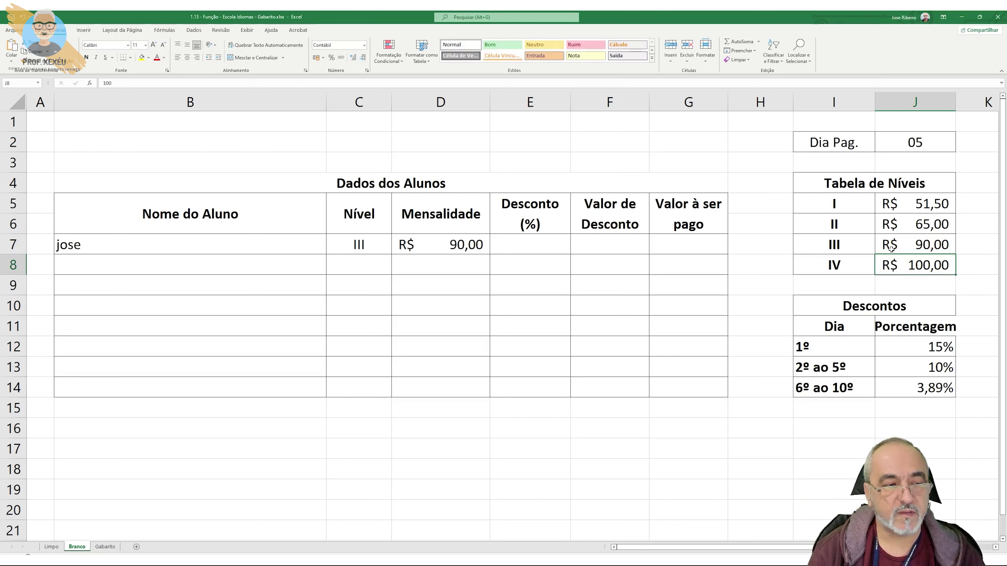
Review the D7 formula, try filling it down the Mensalidade column through D14, and undo the fill
{"action": "double_click", "coordinate": [460, 249]}
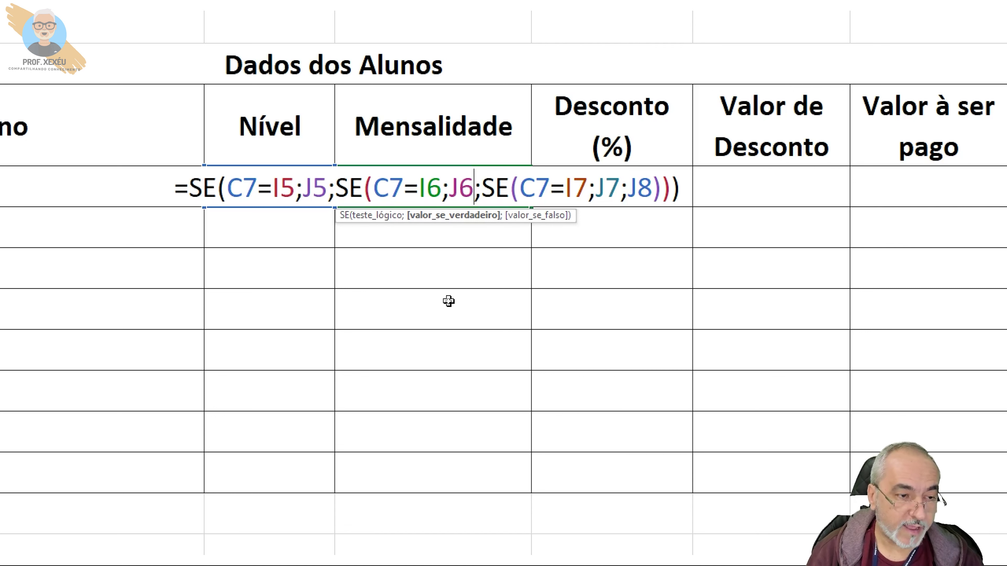
{"action": "key", "text": "Return"}
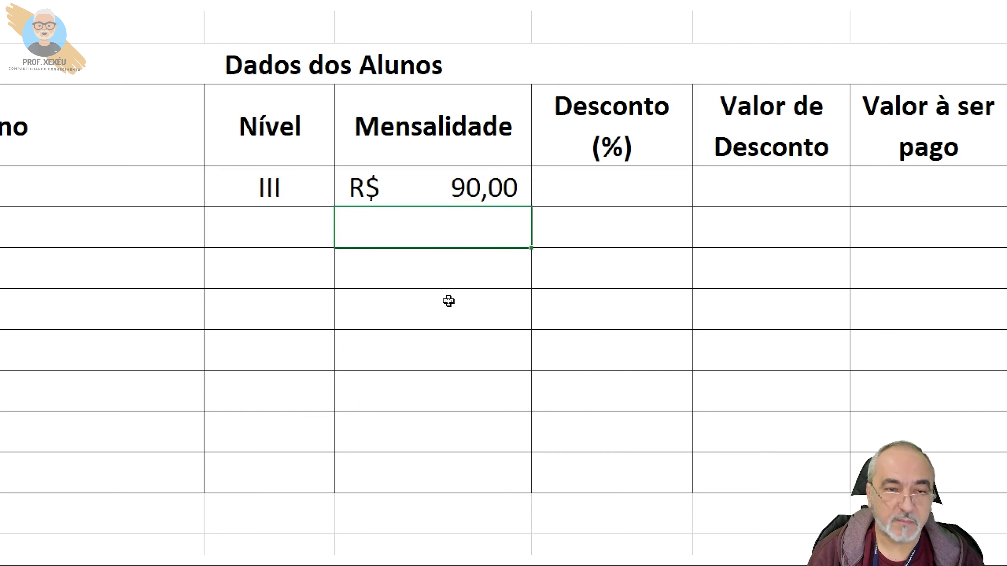
{"action": "left_click", "coordinate": [516, 161]}
{"action": "left_click", "coordinate": [508, 184]}
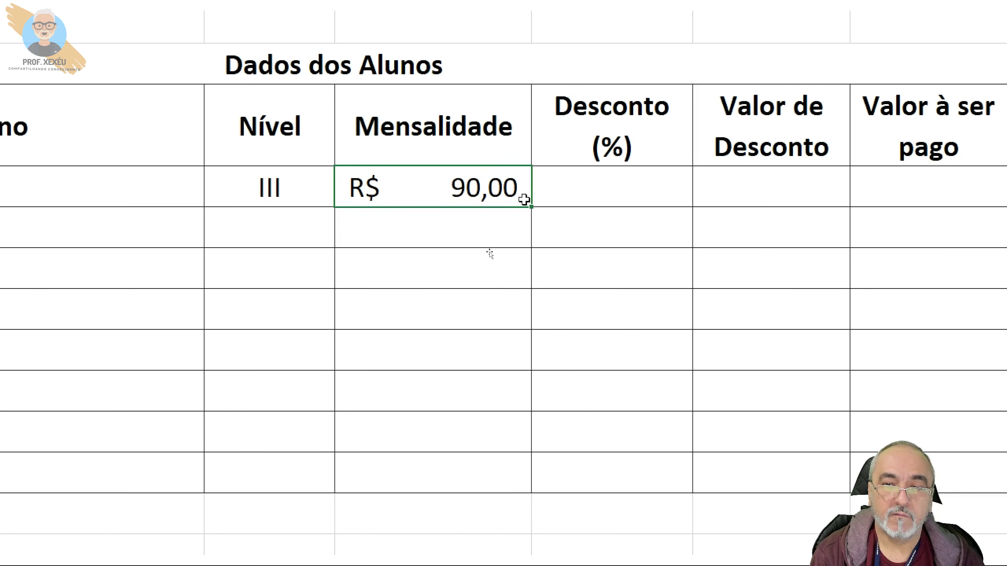
{"action": "left_click_drag", "start_coordinate": [534, 207], "coordinate": [530, 492]}
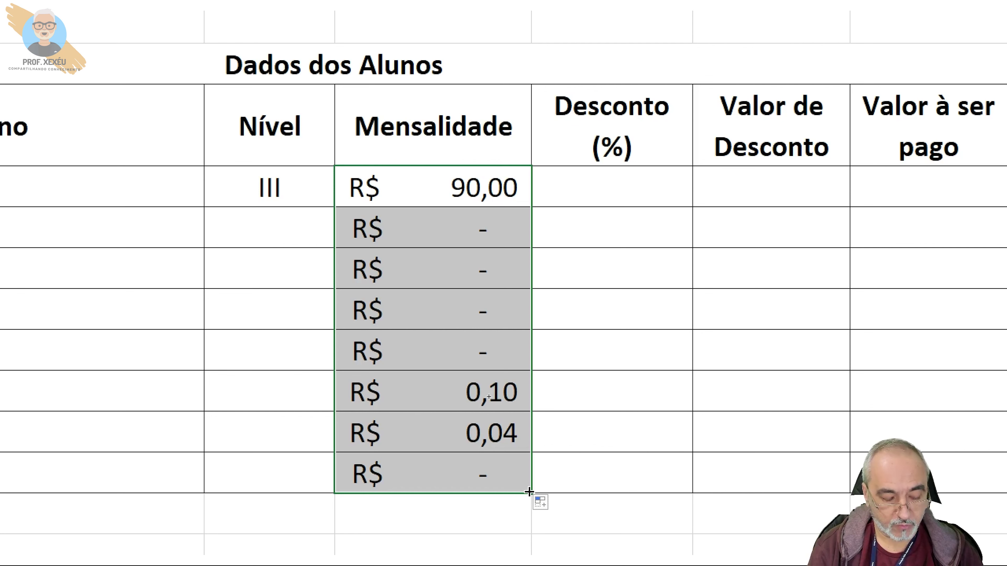
{"action": "key", "text": "ctrl+z"}
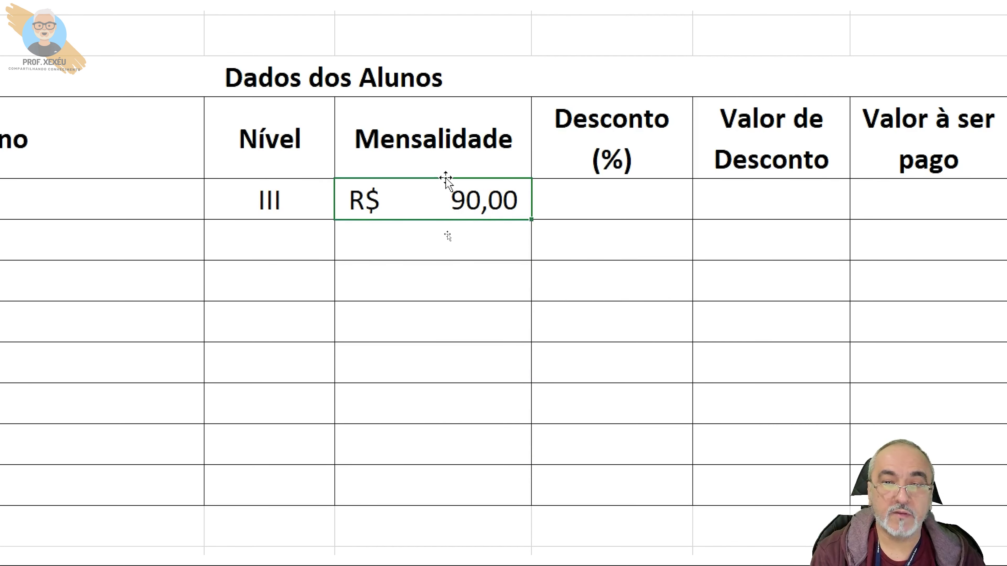
Make the first SE's table references in the D7 formula absolute, as $I$5 and $J$5
{"action": "double_click", "coordinate": [458, 209]}
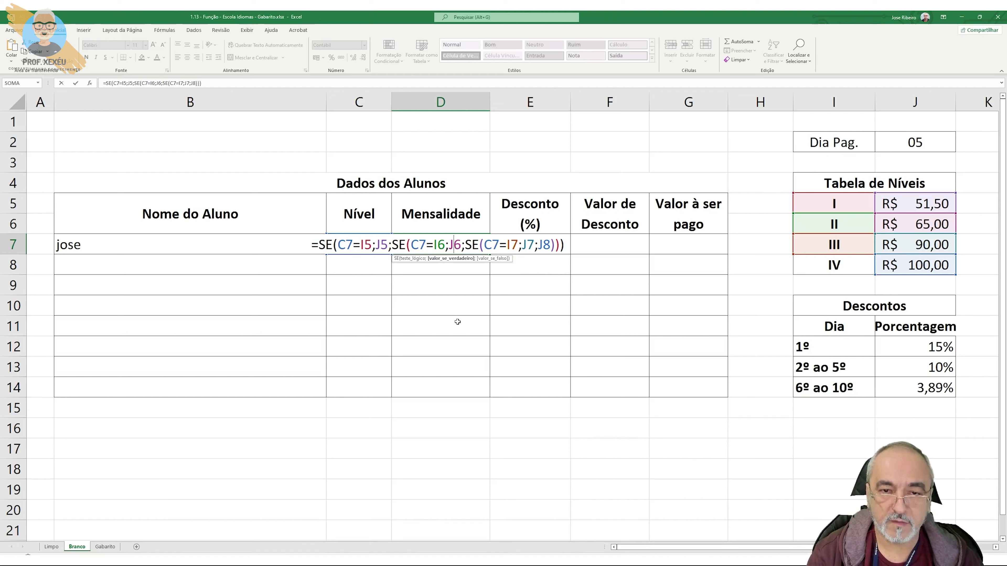
{"action": "left_click", "coordinate": [368, 248]}
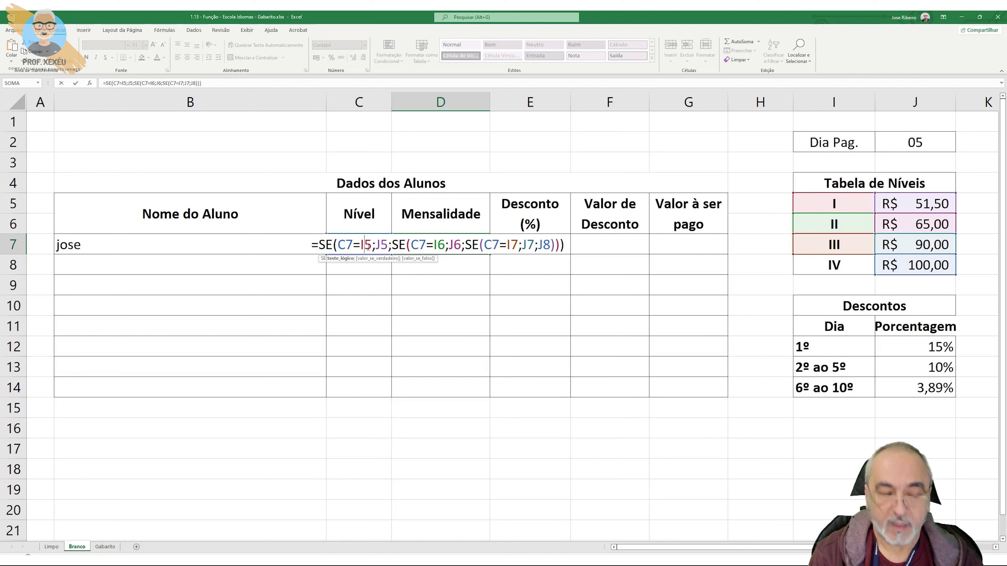
{"action": "key", "text": "F4"}
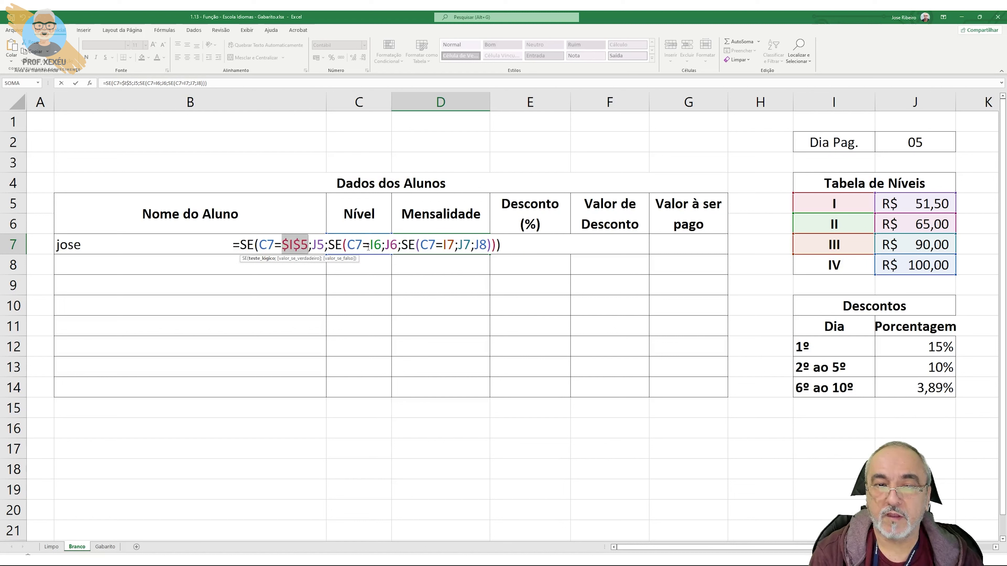
{"action": "left_click", "coordinate": [316, 245]}
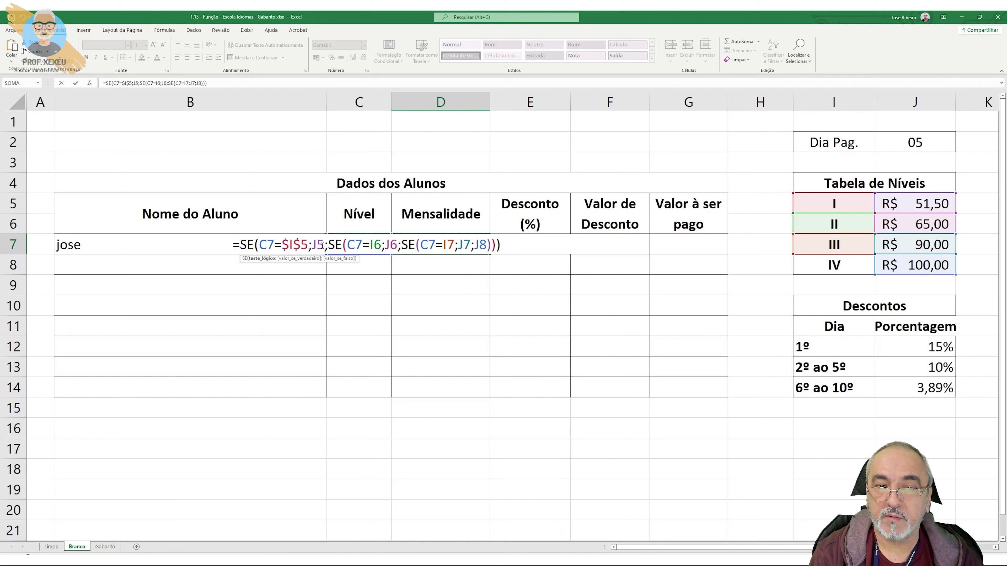
{"action": "left_click", "coordinate": [317, 246]}
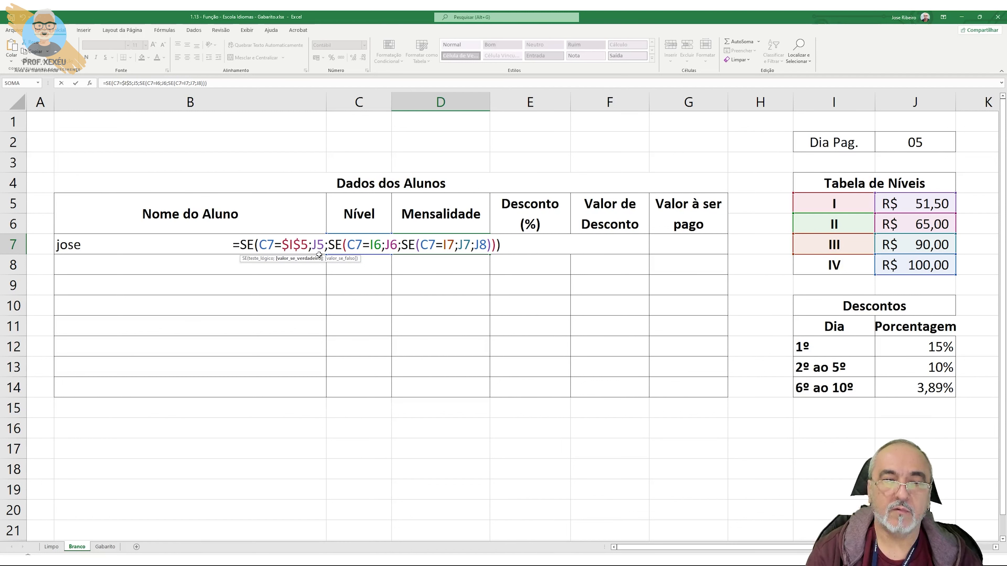
{"action": "key", "text": "F4"}
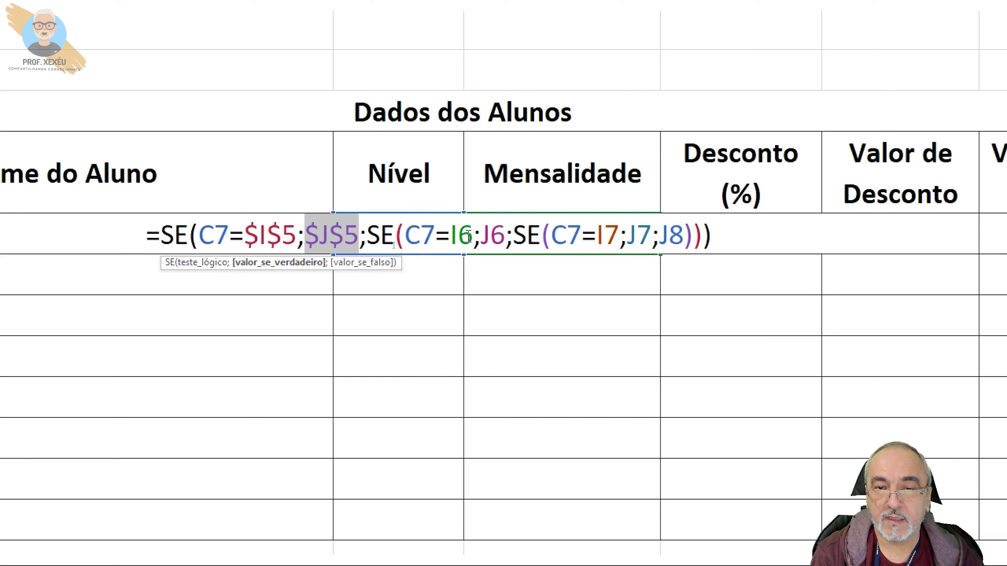
Lock the second SE's table references in the D7 formula as $I$6 and $J$6
{"action": "left_click", "coordinate": [457, 238]}
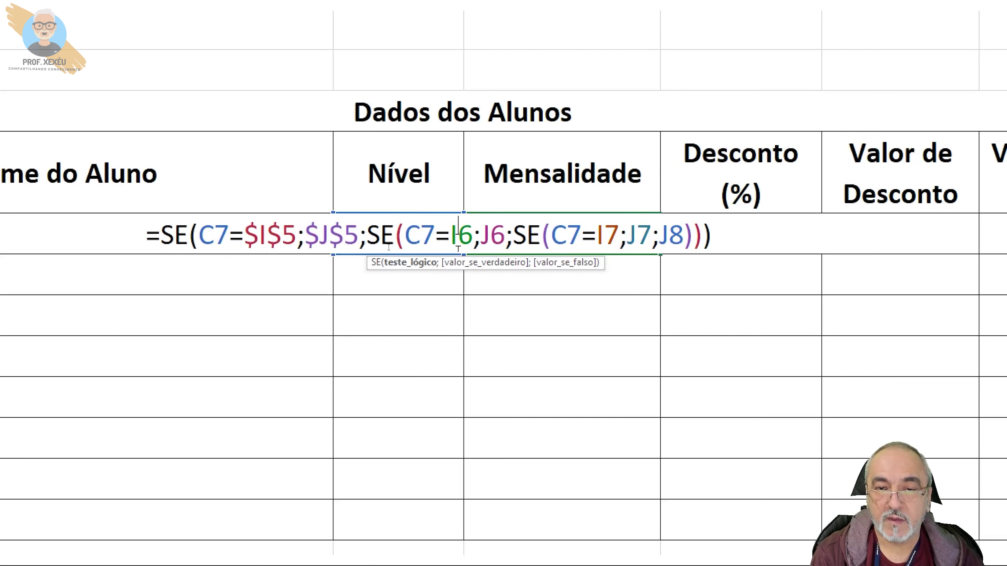
{"action": "key", "text": "F4"}
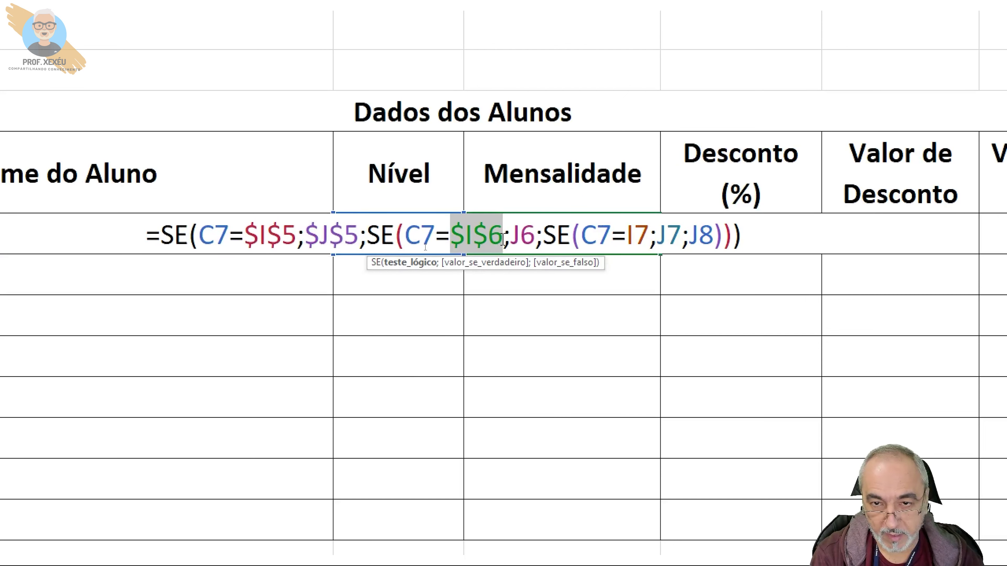
{"action": "left_click", "coordinate": [533, 240]}
{"action": "key", "text": "F4"}
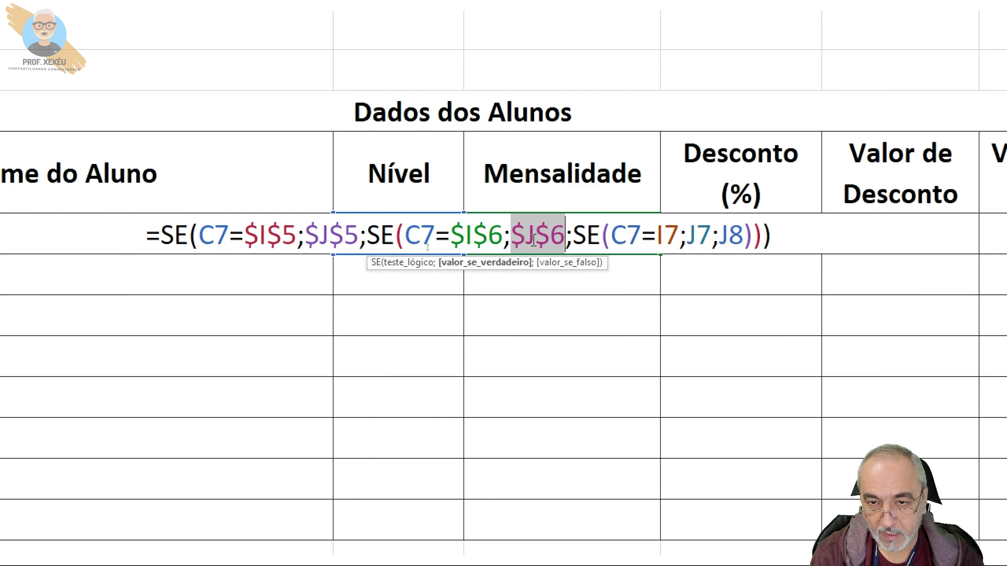
Lock the third SE's references as $I$7, $J$7 and $J$8, and enter the updated D7 formula
{"action": "left_click", "coordinate": [667, 234]}
{"action": "key", "text": "F4"}
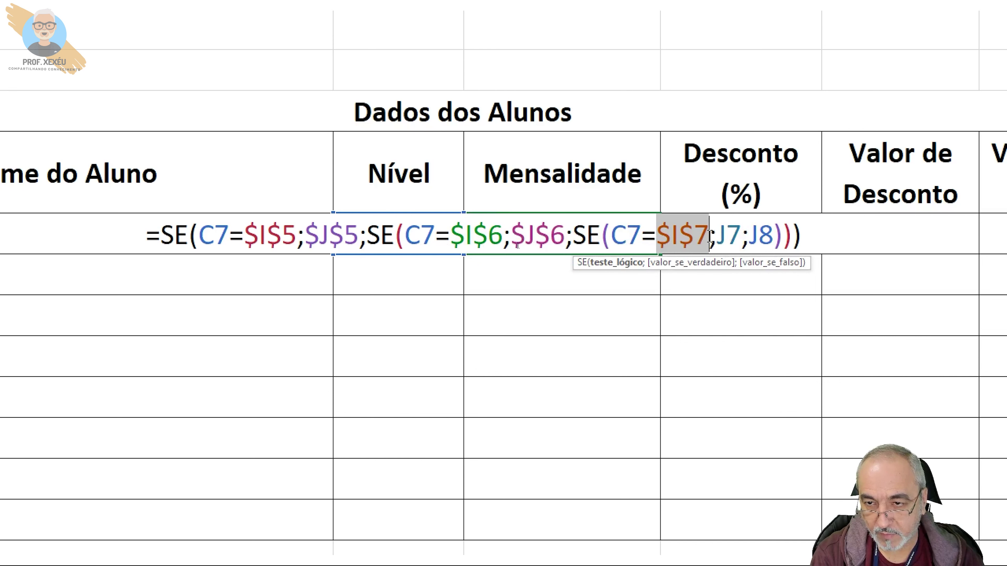
{"action": "left_click", "coordinate": [728, 236]}
{"action": "key", "text": "F4"}
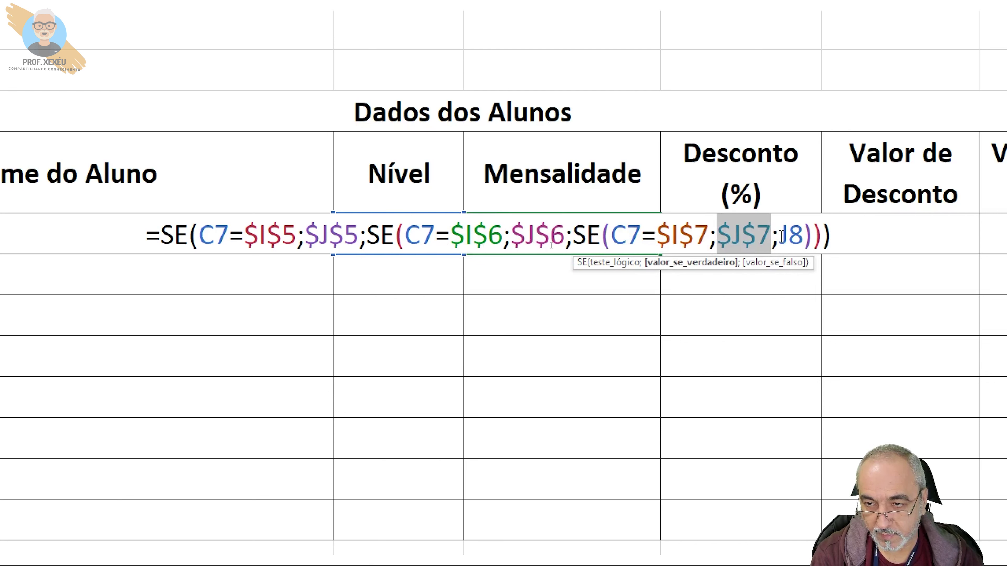
{"action": "left_click", "coordinate": [792, 237]}
{"action": "key", "text": "F4"}
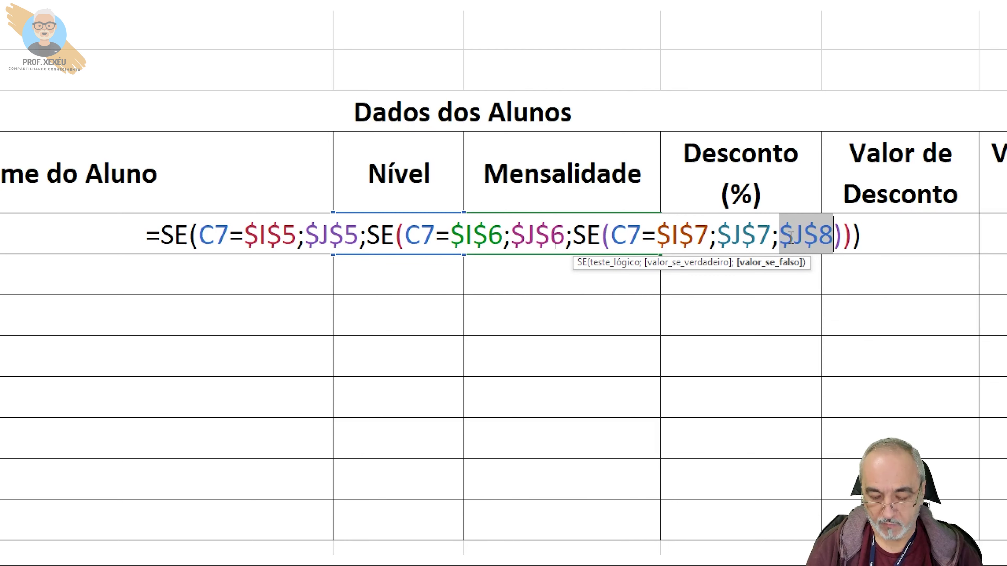
{"action": "key", "text": "Return"}
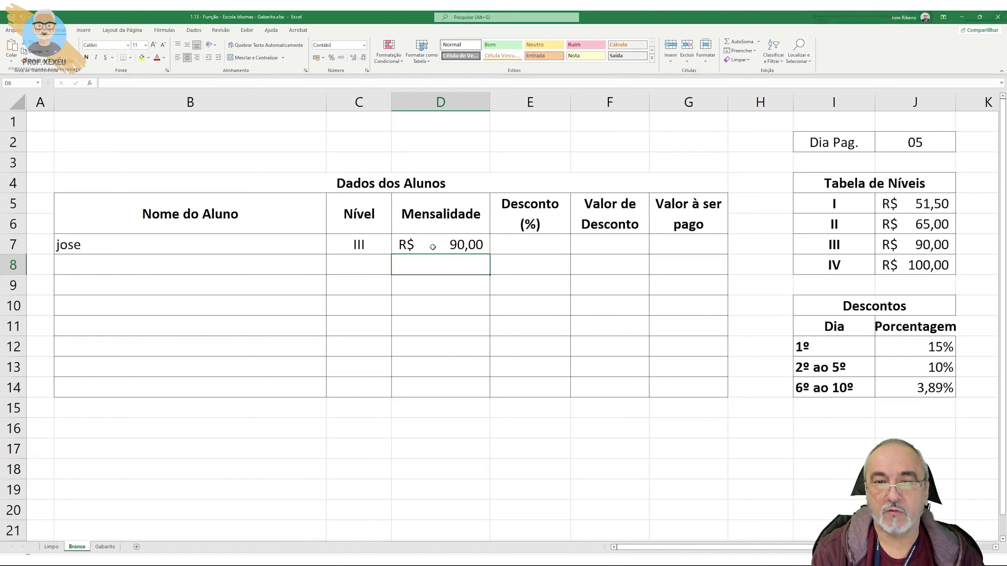
Set the Nível in C7 to I to check the Mensalidade formula with absolute references
{"action": "left_click", "coordinate": [449, 239]}
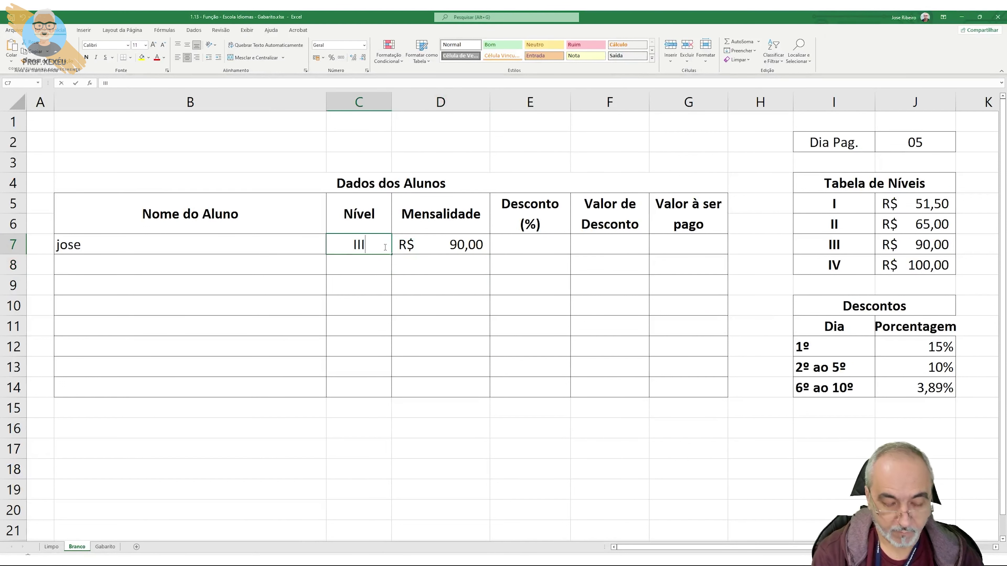
{"action": "type", "text": "I"}
{"action": "key", "text": "Return"}
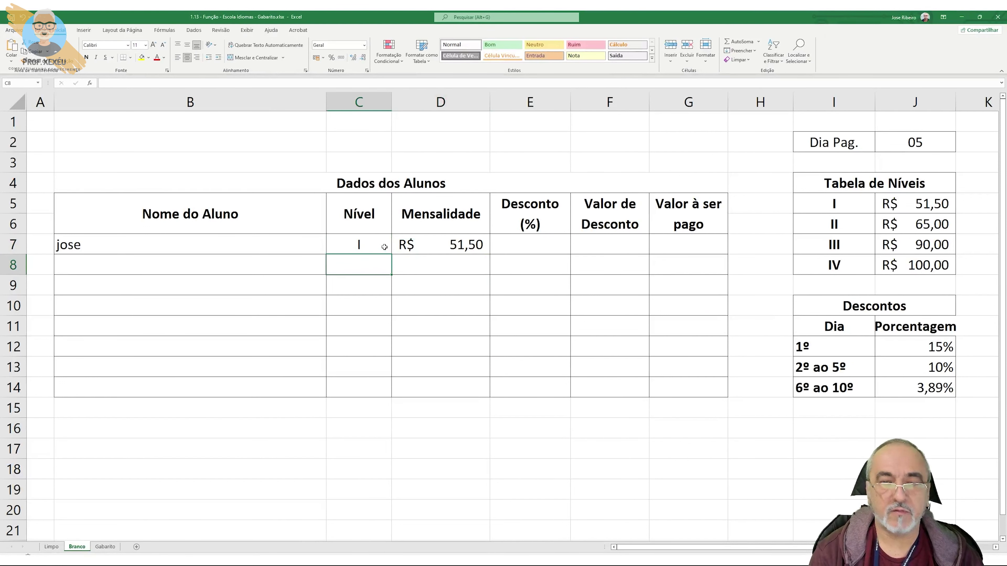
Fill the Mensalidade formula from D7 down through D14 and inspect the copied formula in D8
{"action": "left_click", "coordinate": [439, 245]}
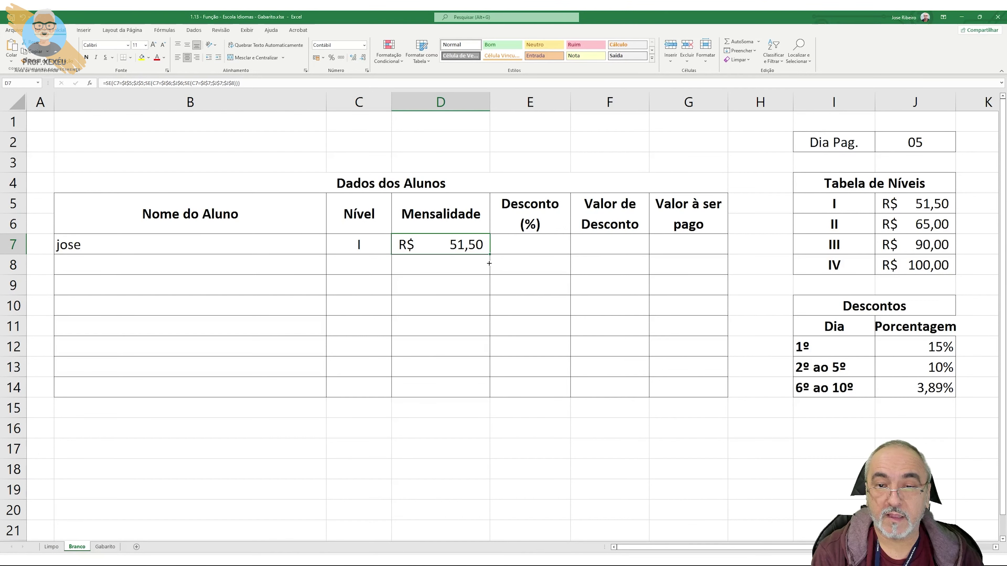
{"action": "left_click_drag", "start_coordinate": [487, 256], "coordinate": [488, 395]}
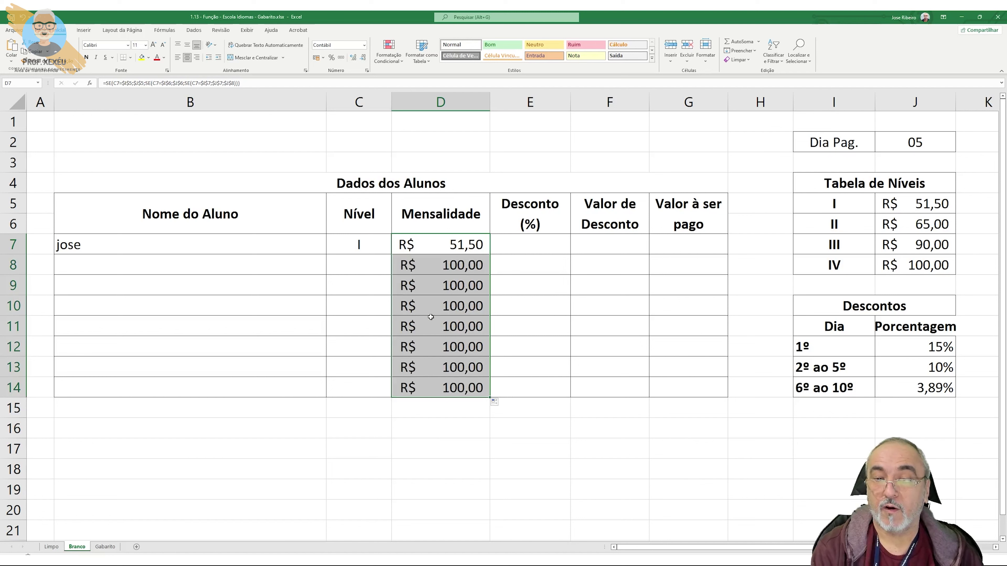
{"action": "left_click", "coordinate": [468, 272]}
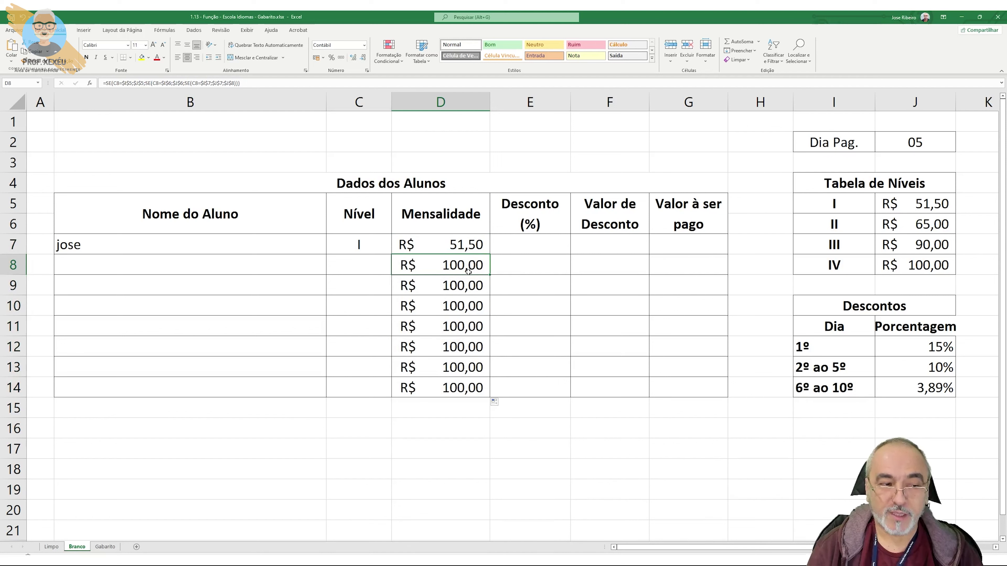
{"action": "left_click", "coordinate": [835, 263]}
{"action": "key", "text": "Down"}
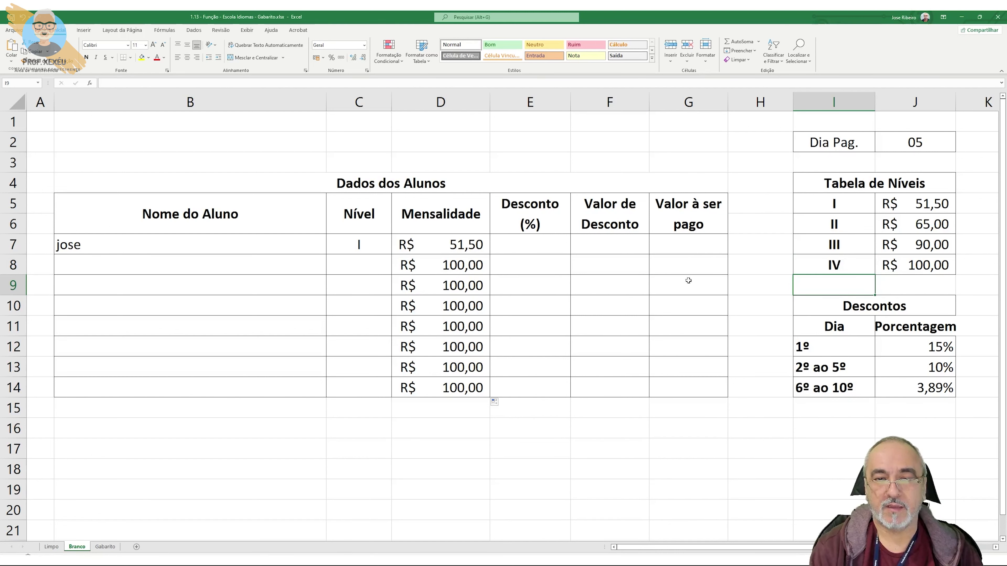
Test the copied Mensalidade formula with an invalid level by entering x as the Nível in C8
{"action": "left_click", "coordinate": [372, 263]}
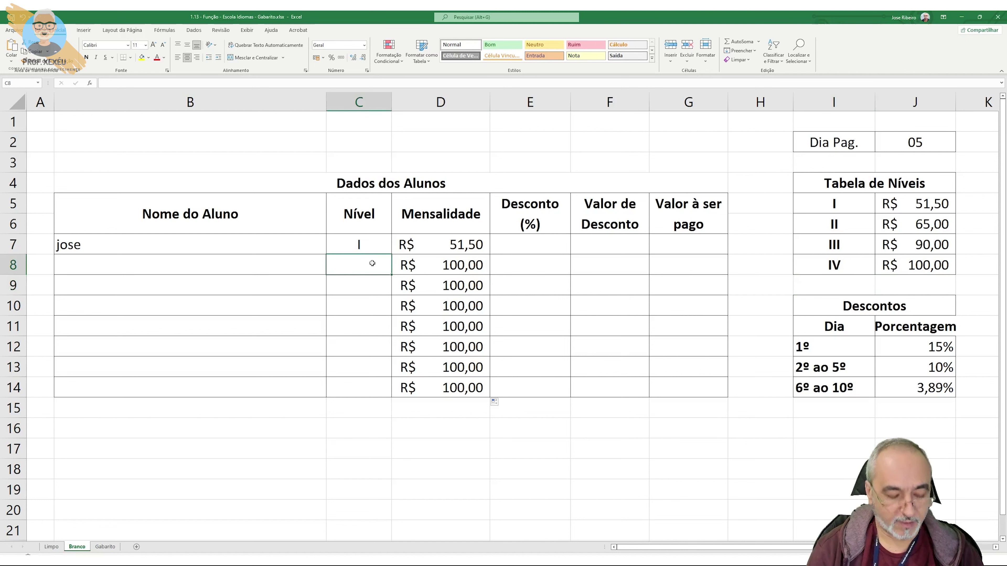
{"action": "type", "text": "x"}
{"action": "key", "text": "Return"}
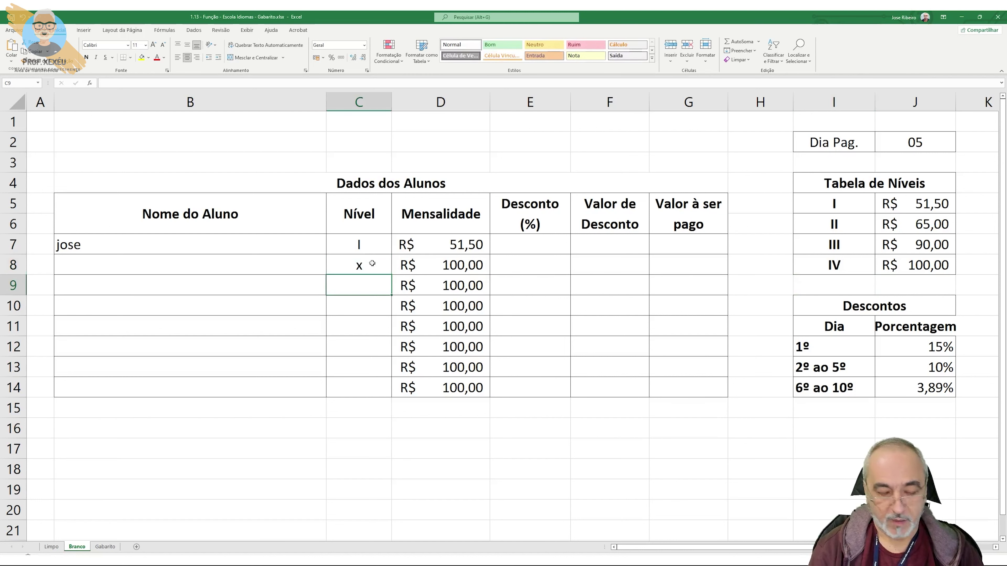
Replace the Nível in C8 with the valid level II
{"action": "left_click", "coordinate": [372, 263]}
{"action": "type", "text": "II"}
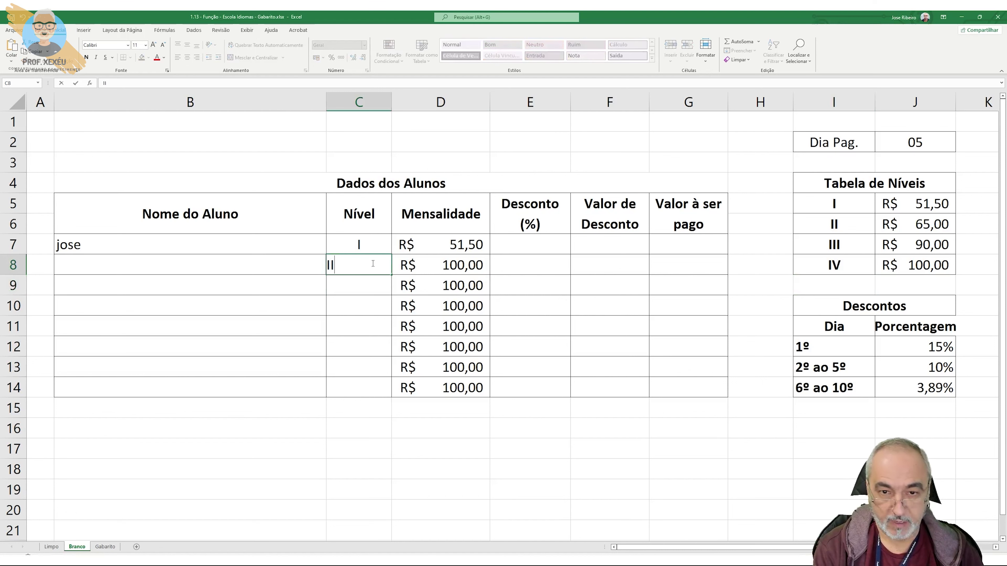
{"action": "key", "text": "ctrl+Return"}
{"action": "key", "text": "Return"}
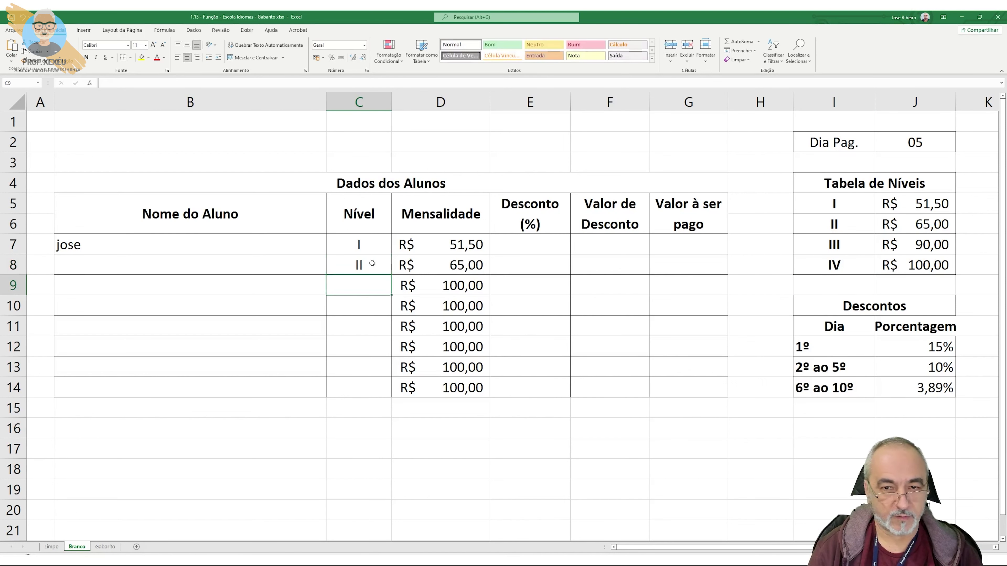
Clear the Nível and Mensalidade contents of the rows below the first student, range C8:D14
{"action": "left_click", "coordinate": [372, 263]}
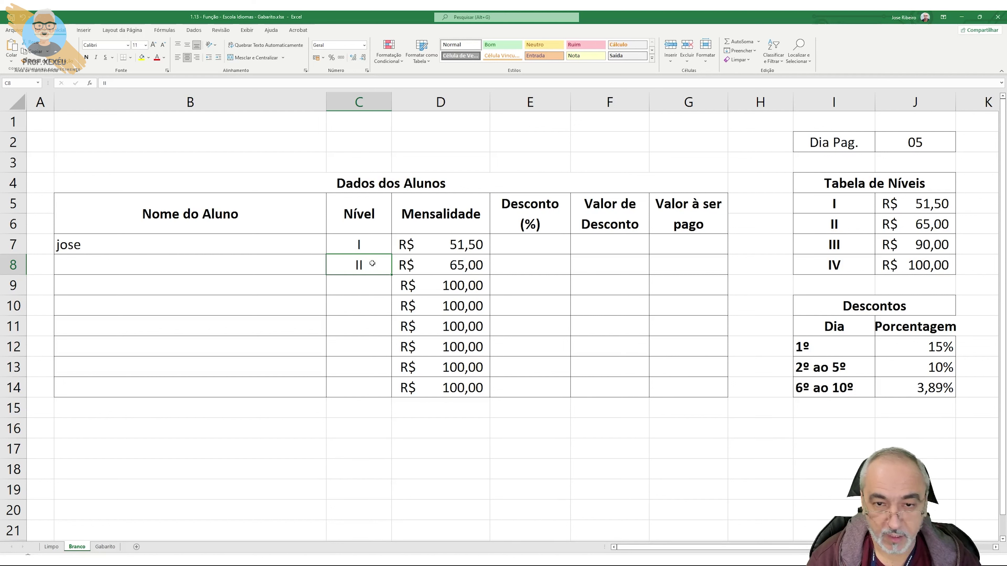
{"action": "key", "text": "shift+Right"}
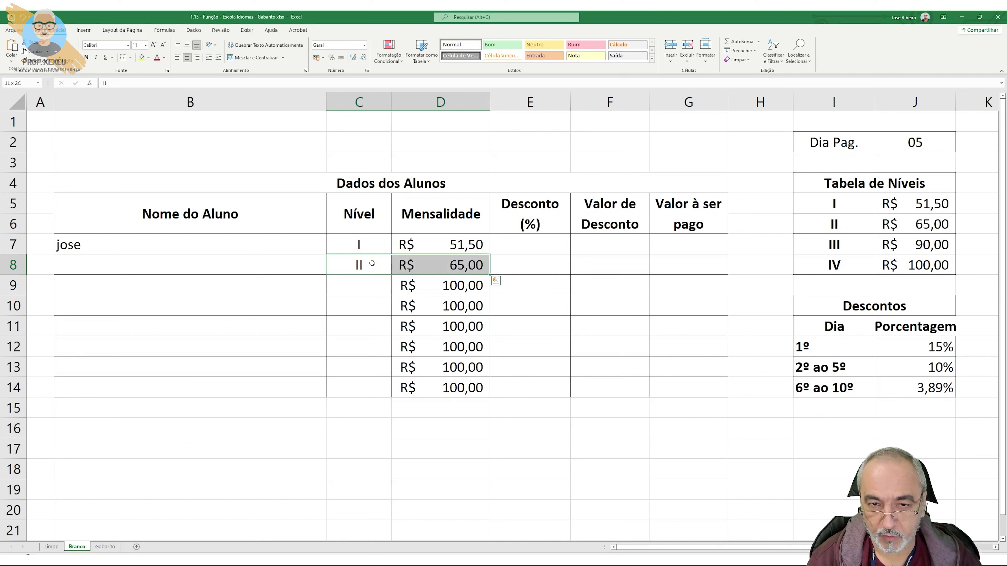
{"action": "key", "text": "shift+Down"}
{"action": "key", "text": "shift+Down"}
{"action": "key", "text": "shift+Down"}
{"action": "key", "text": "shift+Down"}
{"action": "key", "text": "shift+Down"}
{"action": "key", "text": "shift+Down"}
{"action": "key", "text": "shift+Down"}
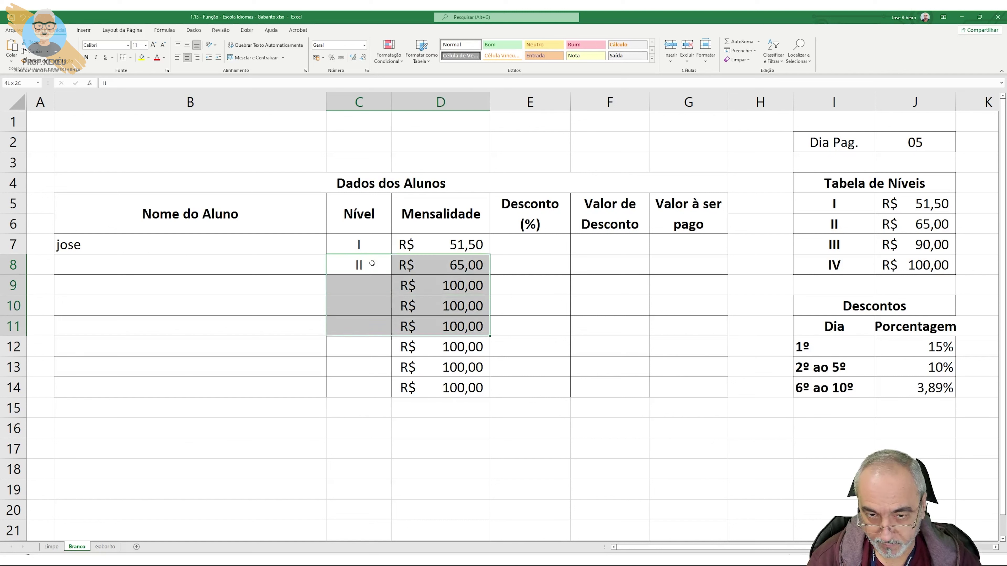
{"action": "key", "text": "shift+Up"}
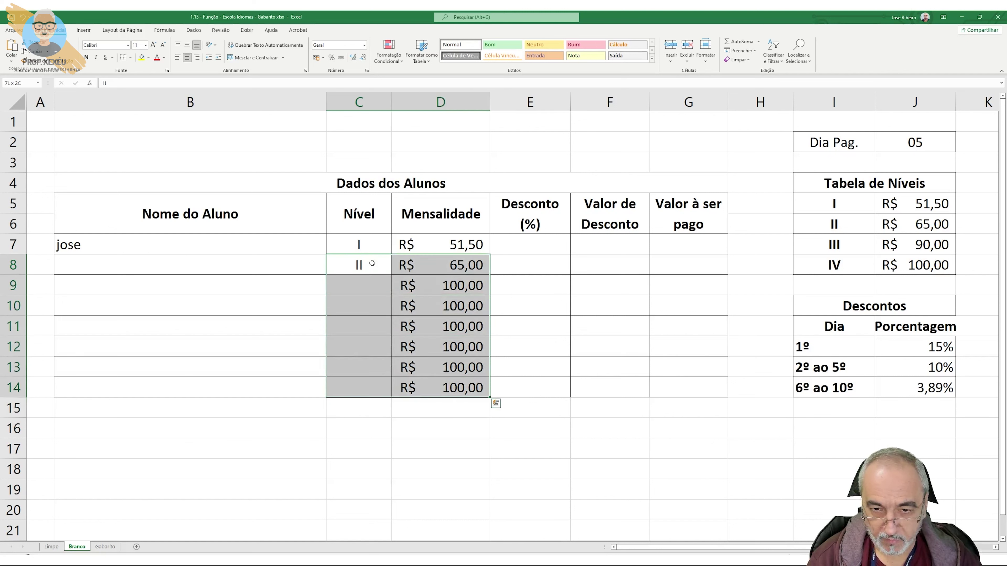
{"action": "key", "text": "Delete"}
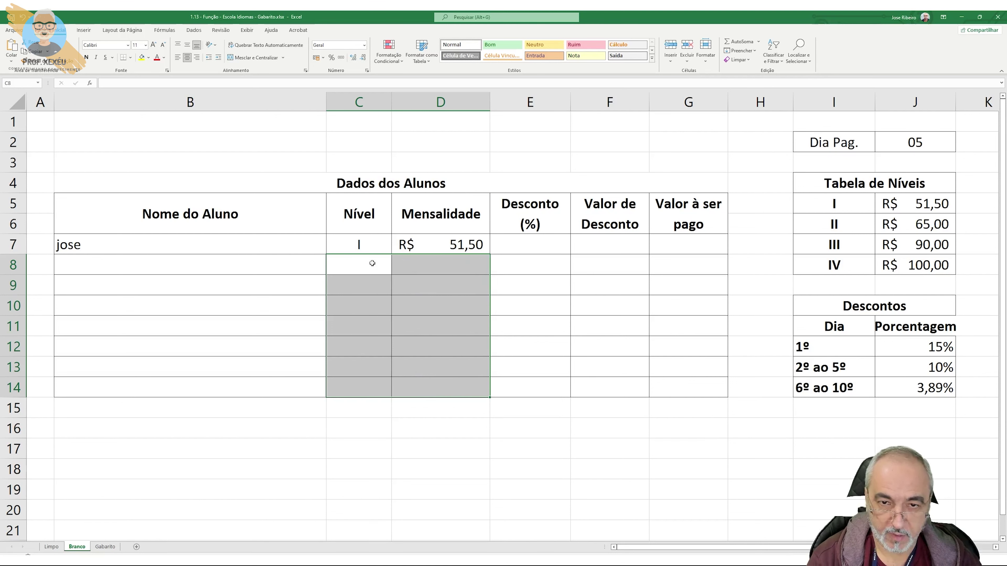
Fill the Mensalidade formula from D7 down to D14 again and select D7 to review the original formula
{"action": "left_click", "coordinate": [423, 251]}
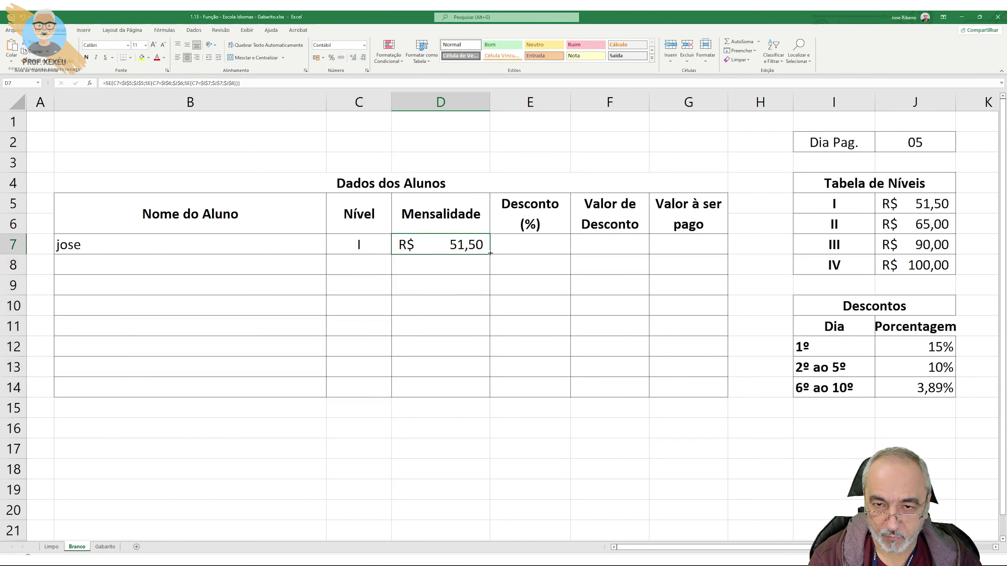
{"action": "left_click_drag", "start_coordinate": [490, 253], "coordinate": [492, 392]}
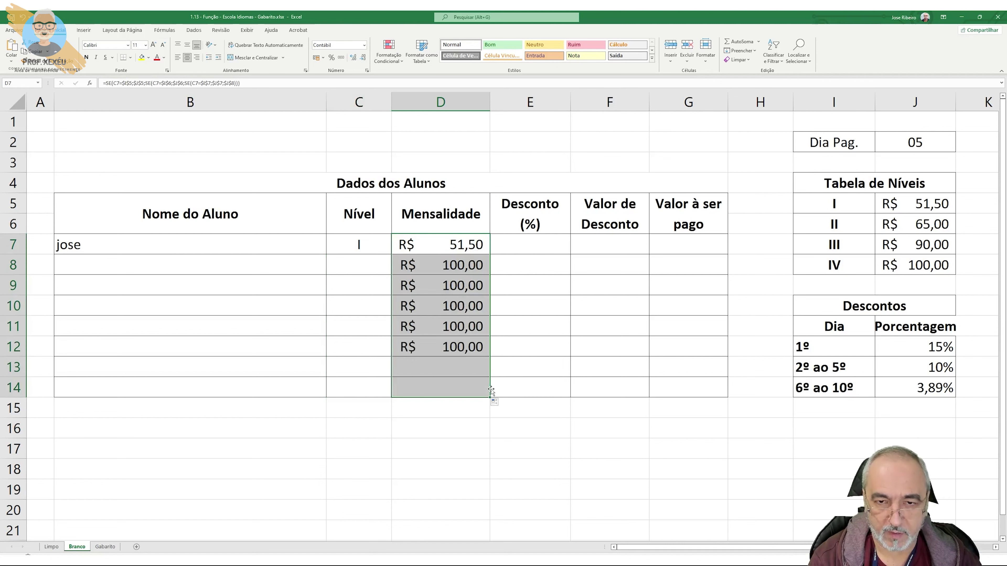
{"action": "left_click", "coordinate": [443, 244]}
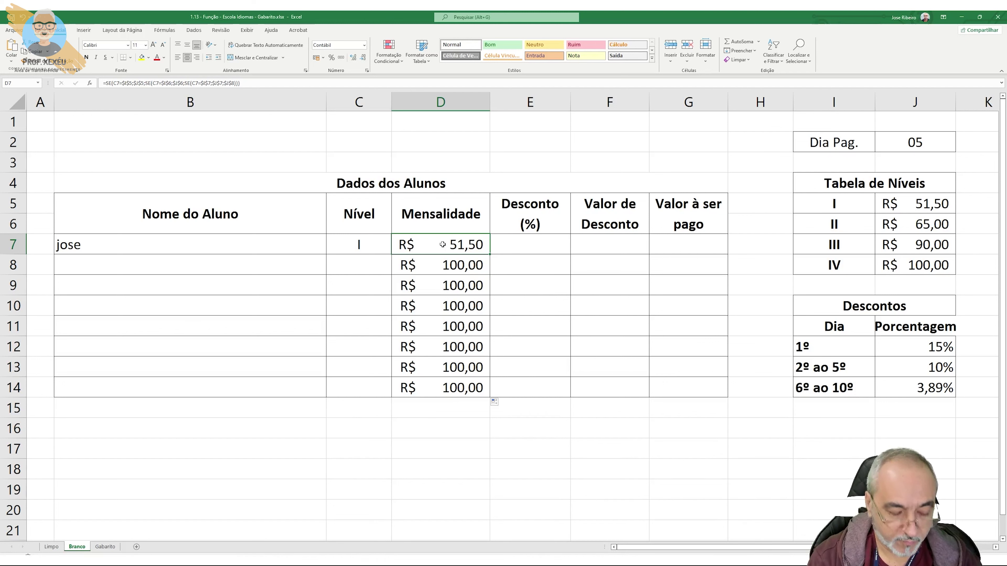
Delete the copied Mensalidade formulas from D8:D14, keeping only the one in D7
{"action": "left_click_drag", "start_coordinate": [443, 270], "coordinate": [444, 395]}
{"action": "key", "text": "Delete"}
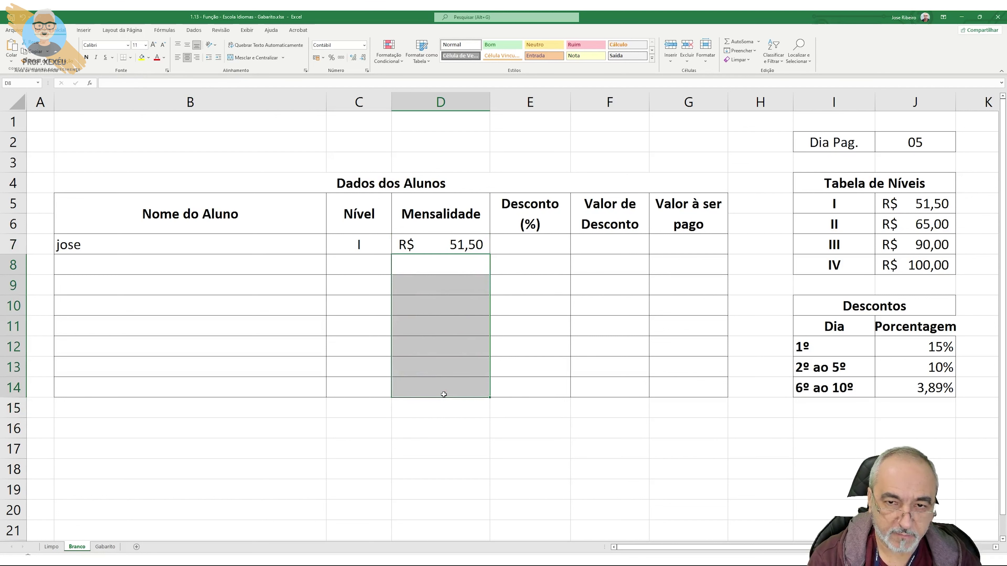
Open the nested SE formula in the Mensalidade cell D7 for editing
{"action": "double_click", "coordinate": [440, 250]}
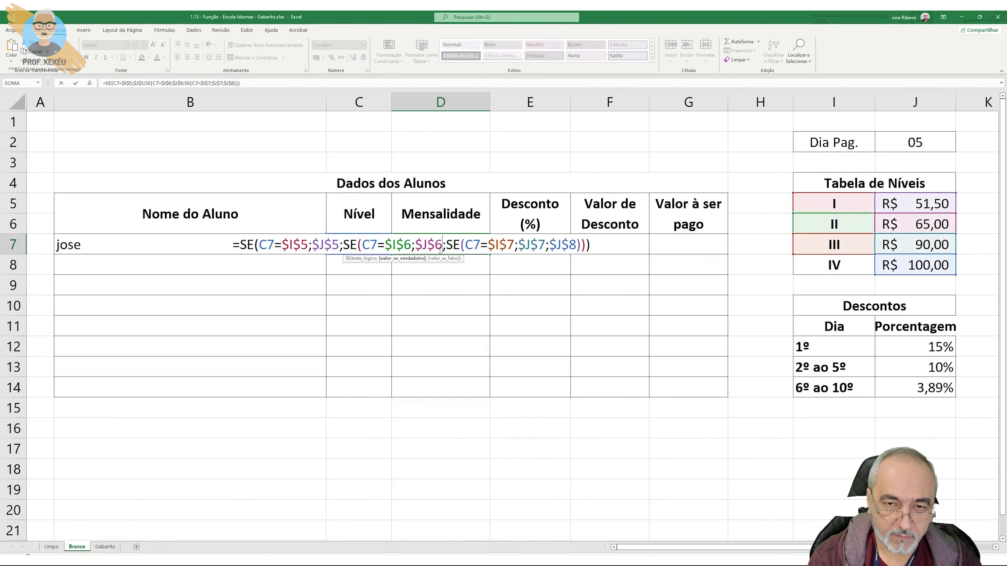